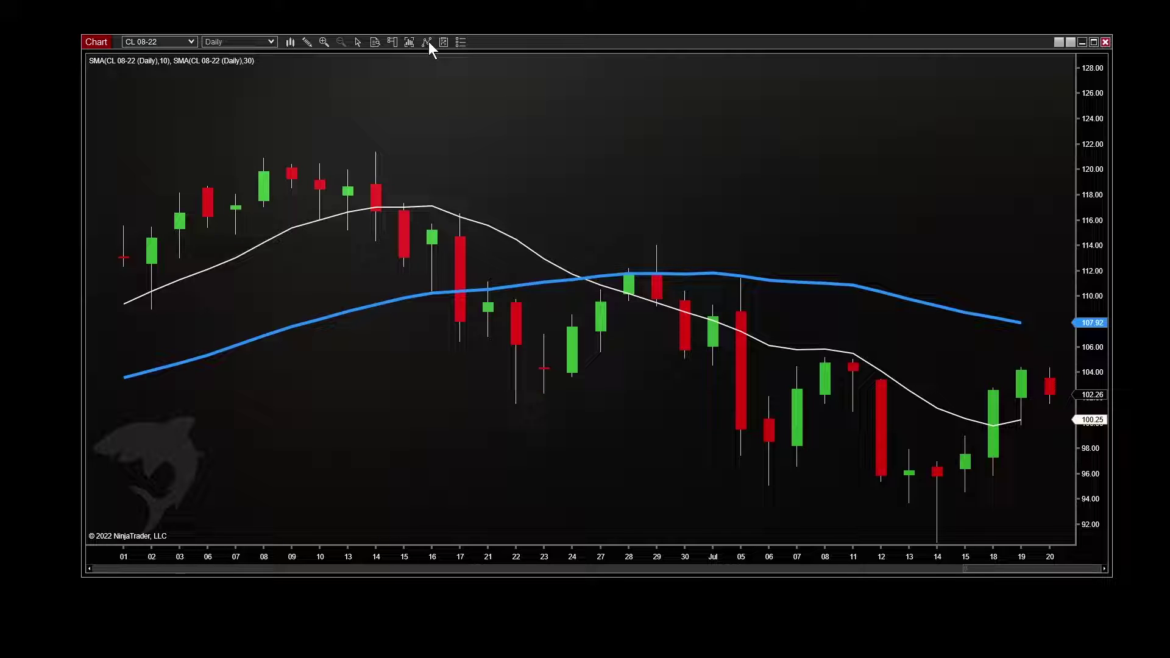
Add the BloodHound Ultimate v2.1.54 indicator from SharkIndicators to the CL 08-22 chart.
left_click(429, 41)
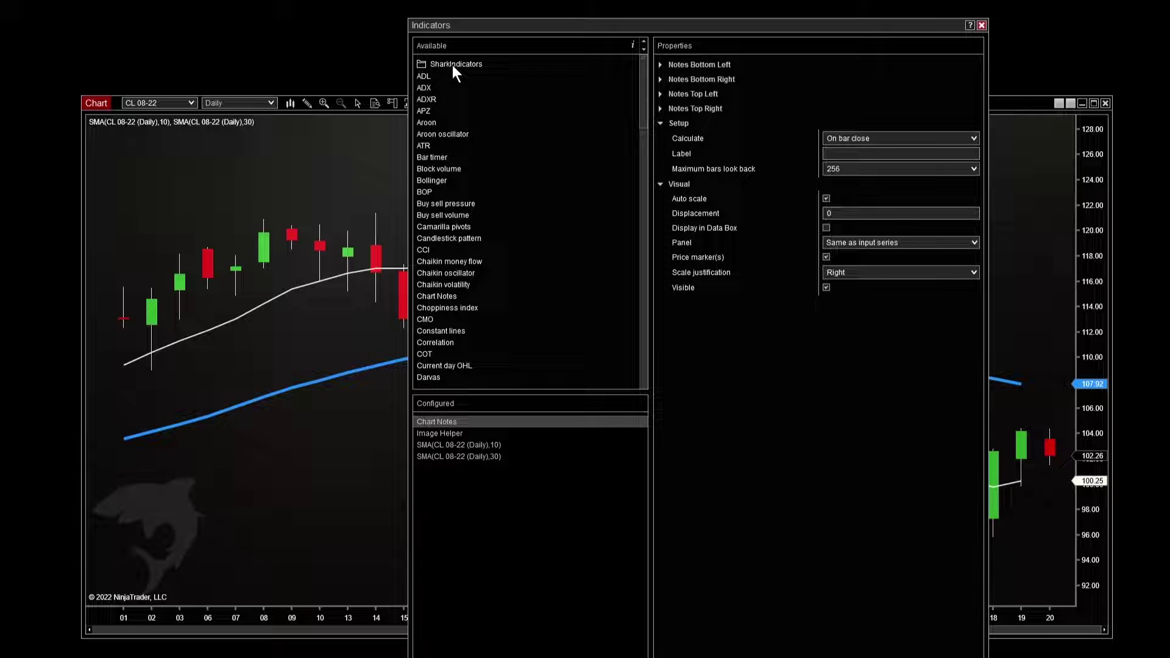
left_click(452, 64)
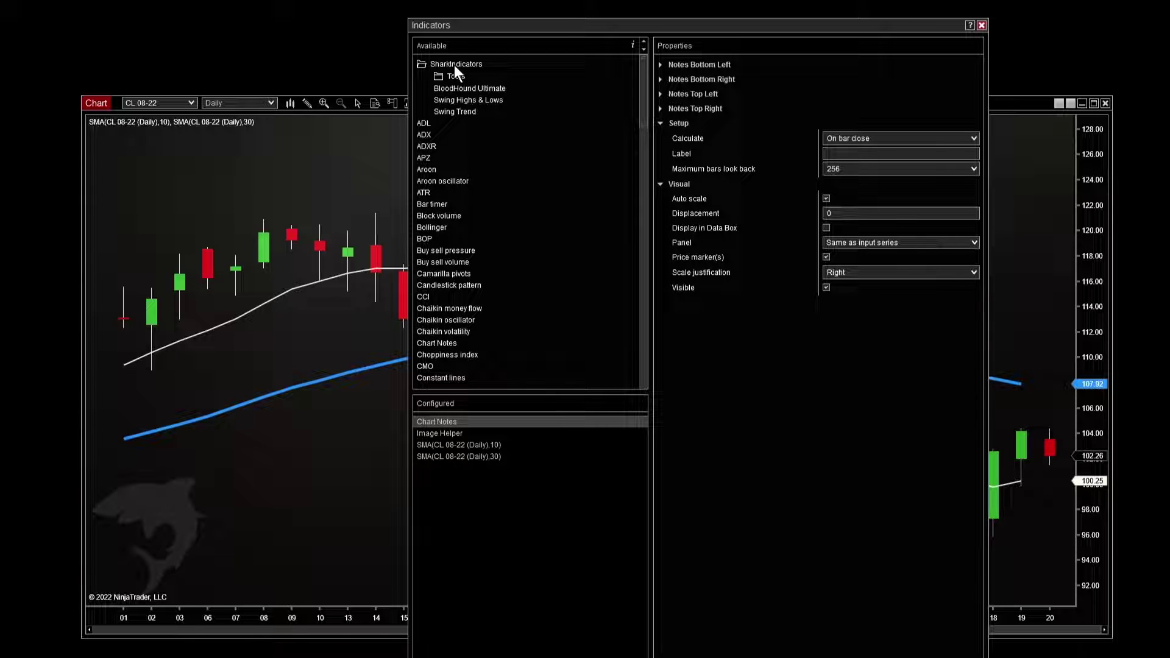
left_click(486, 88)
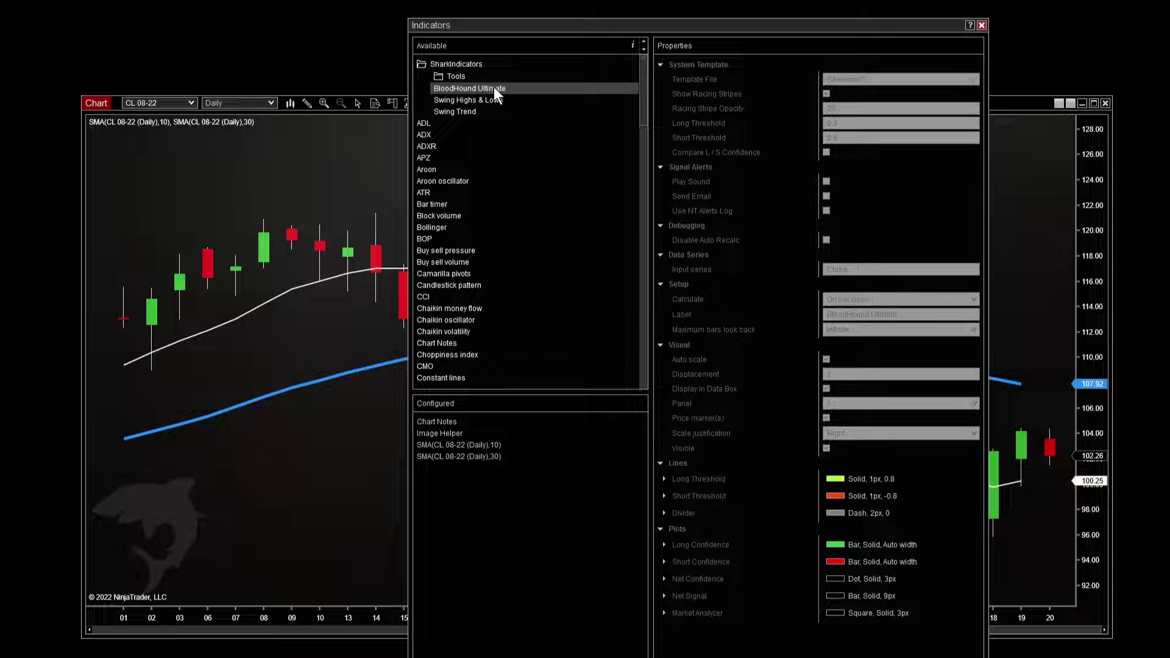
double_click(494, 88)
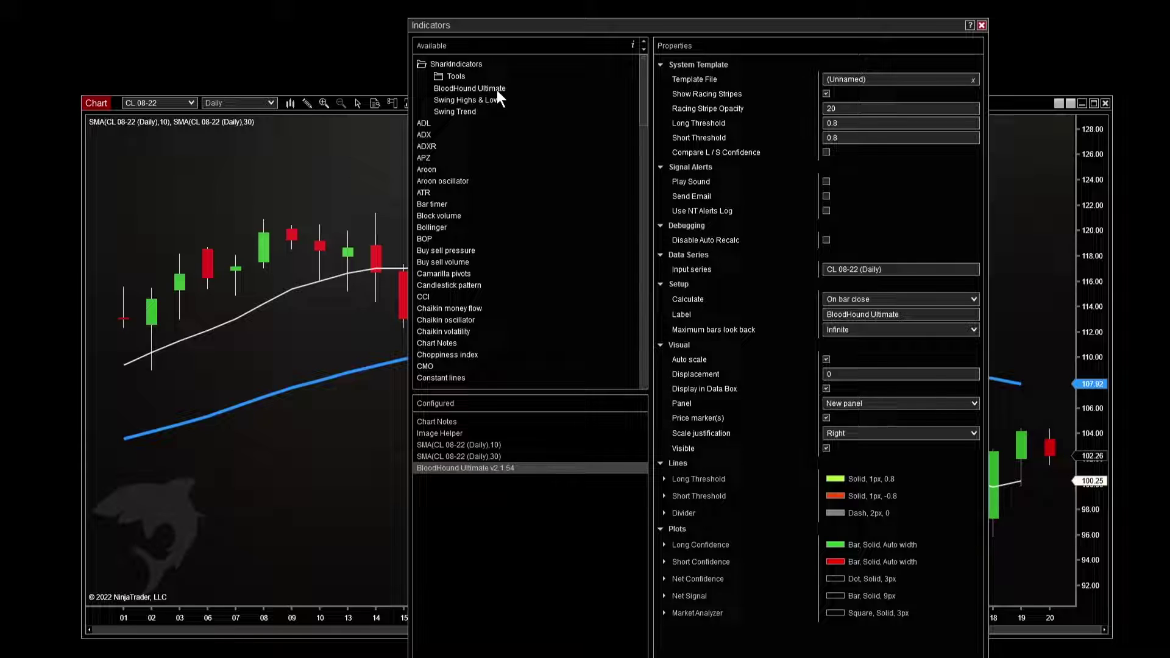
left_click(496, 89)
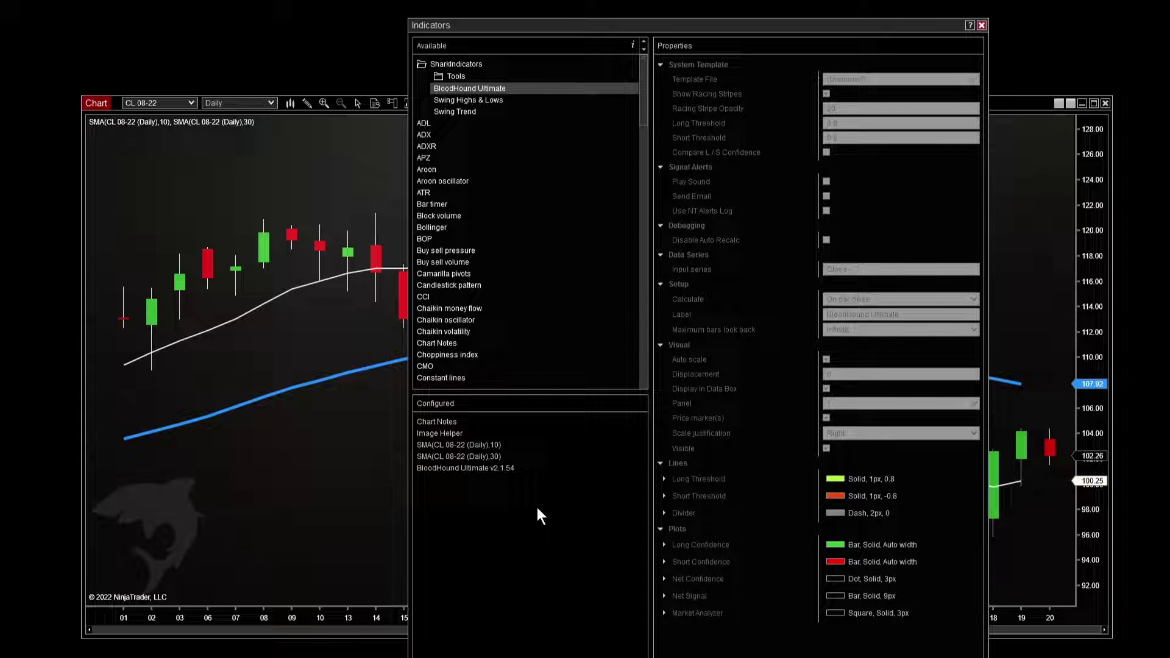
left_click(462, 467)
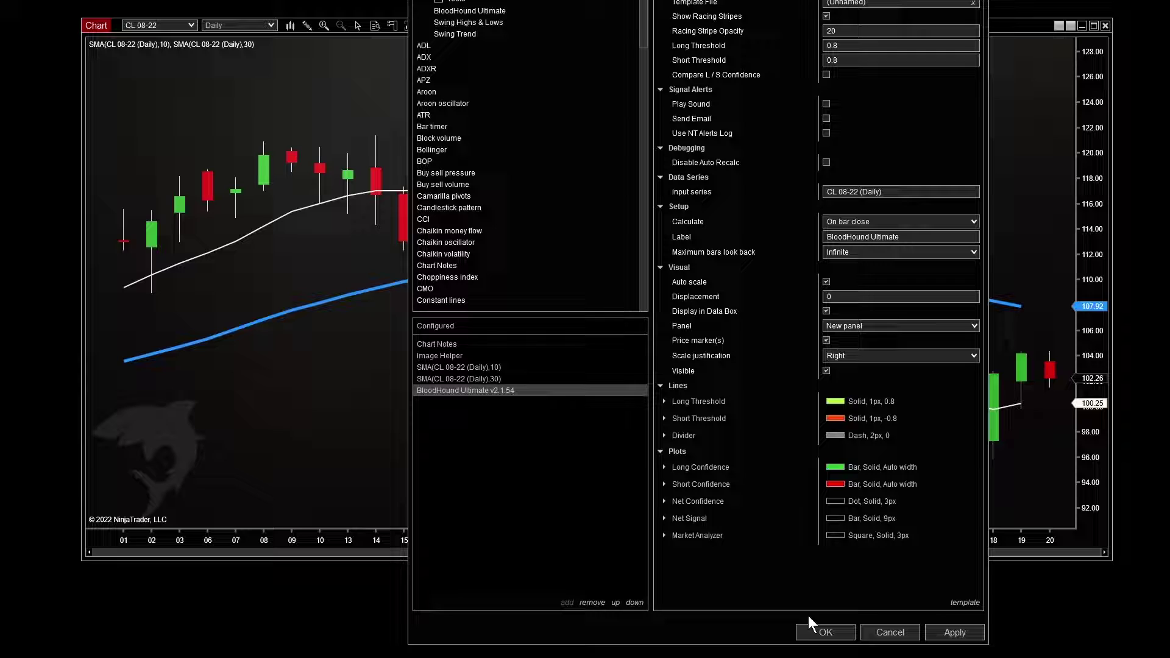
left_click(825, 632)
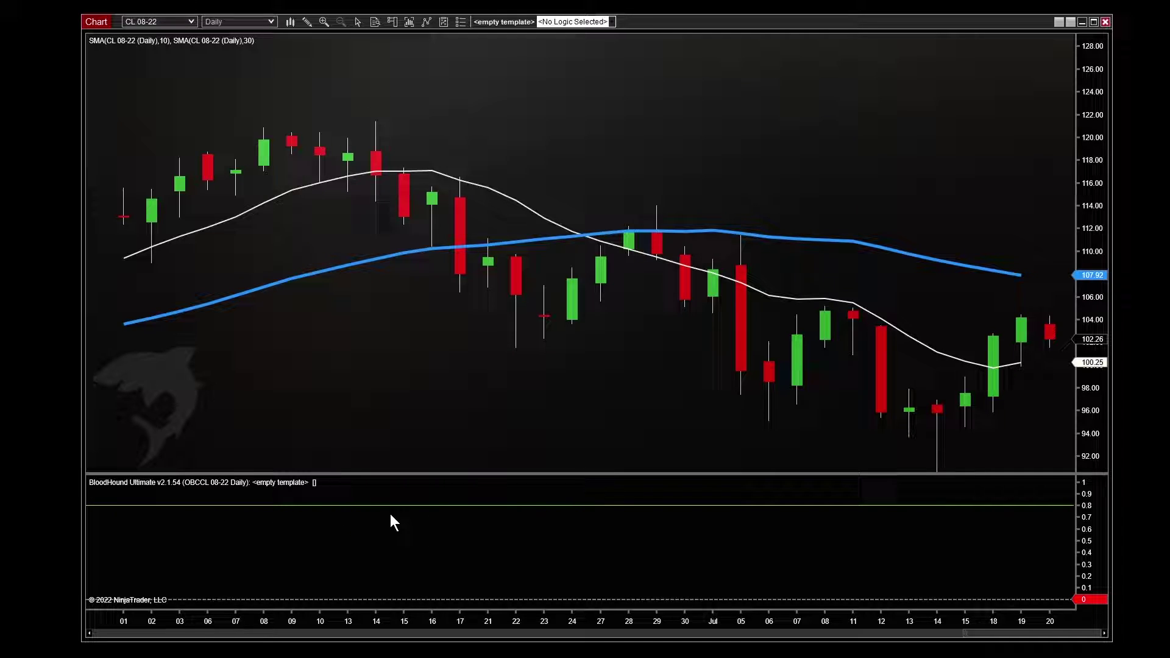
Scroll the CL 08-22 chart back in time.
left_click_drag(1039, 636, 1072, 637)
Launch the BloodHound editor from the chart and shorten its window to reveal the chart panel.
left_click(506, 23)
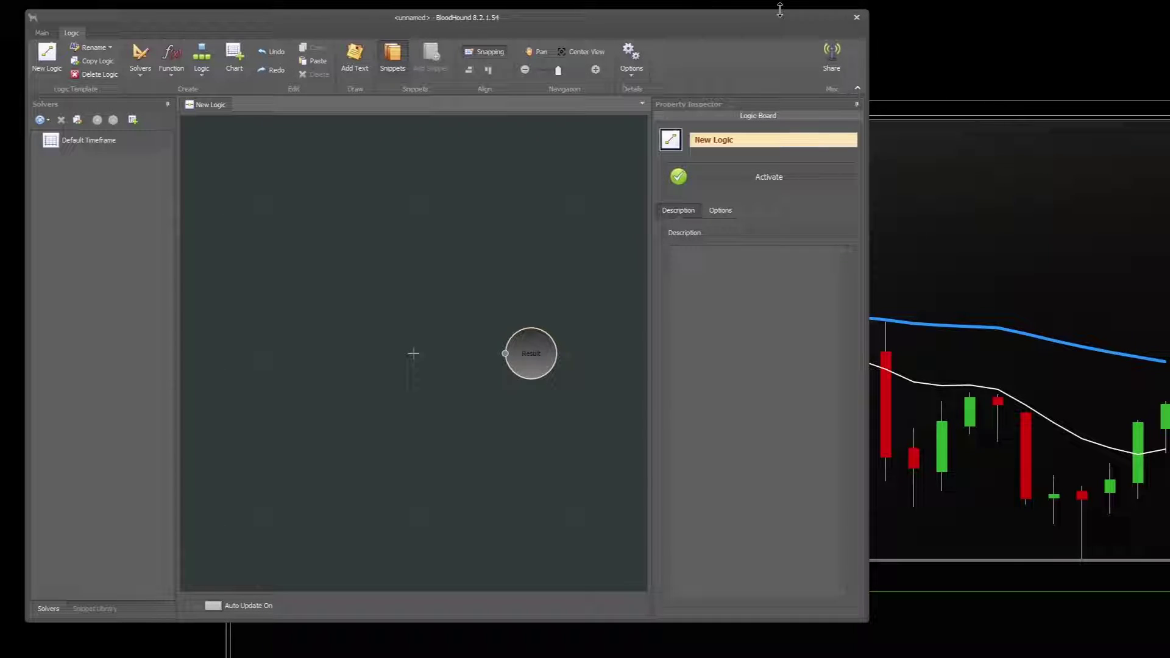
left_click_drag(780, 11, 741, 12)
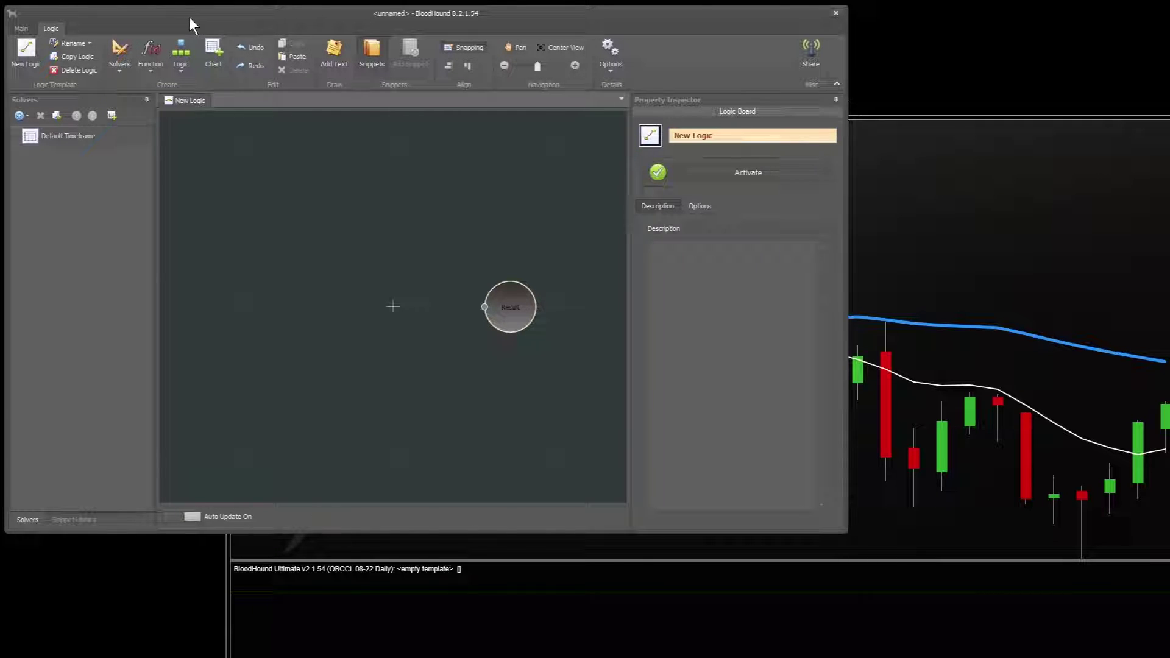
Save the logic as 'BloodHound Getting Started'.
left_click(21, 29)
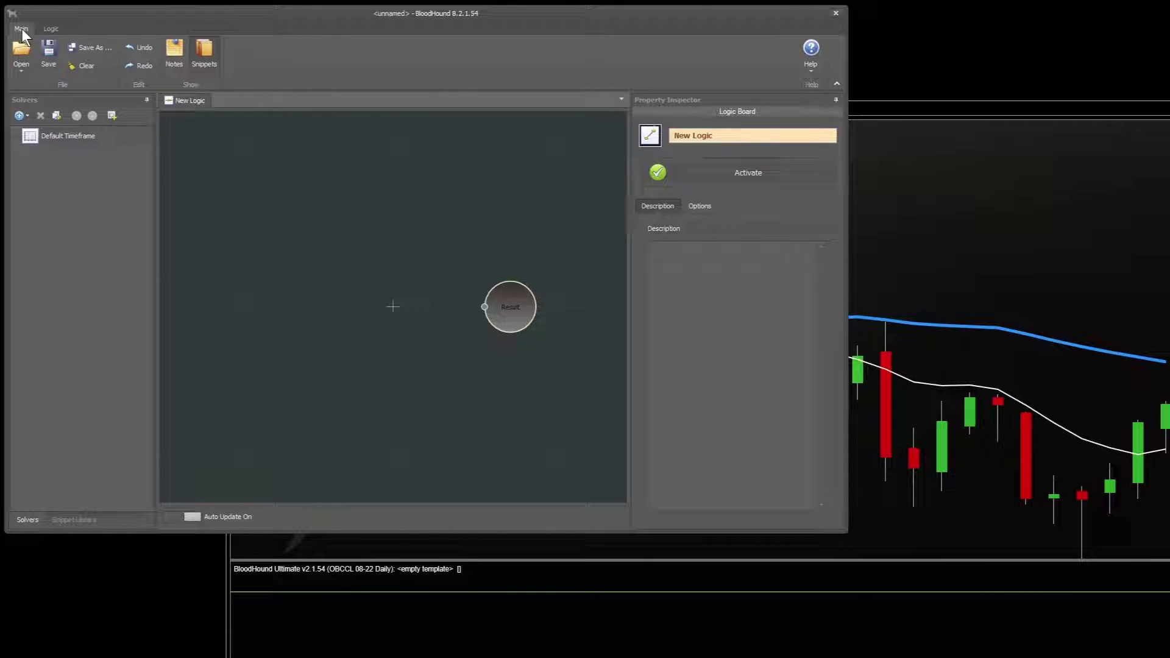
left_click(97, 46)
type("BloodH")
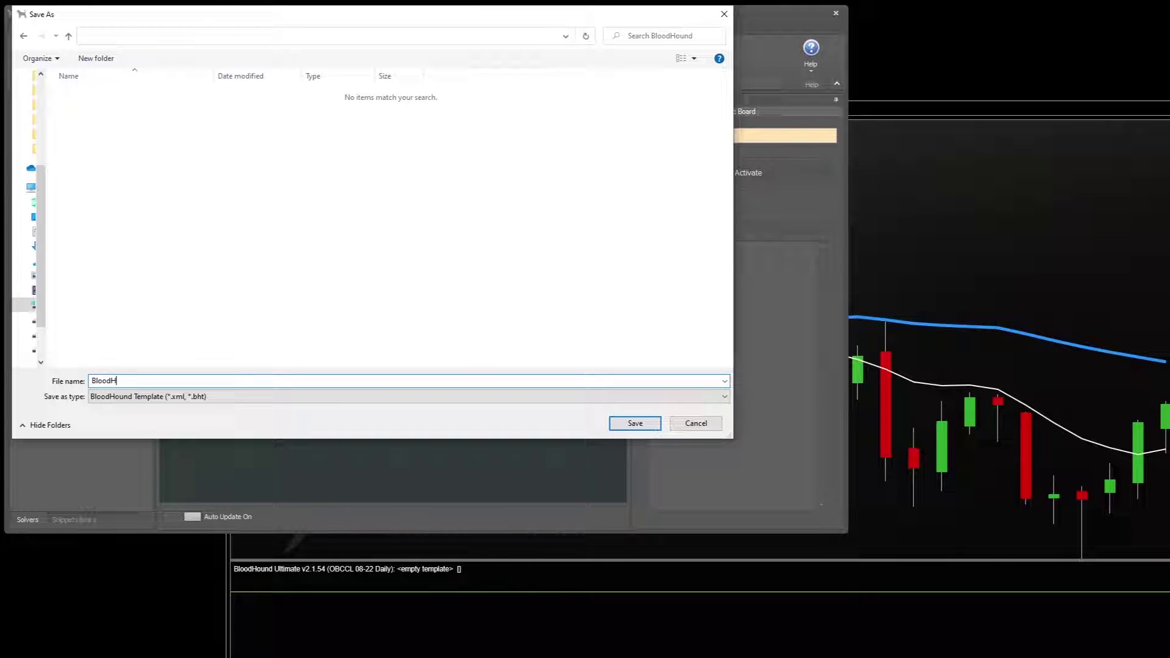
type("ound Getting Started")
left_click(652, 425)
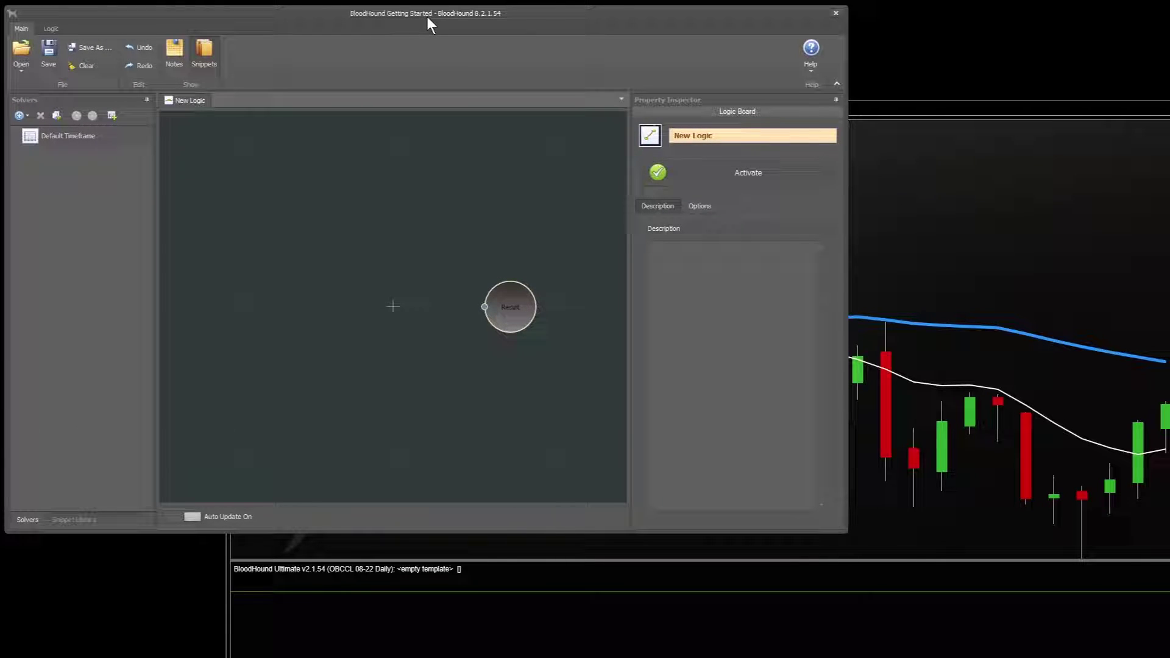
Reload NinjaScript on the chart and reopen the BloodHound Getting Started logic for editing.
left_click(951, 218)
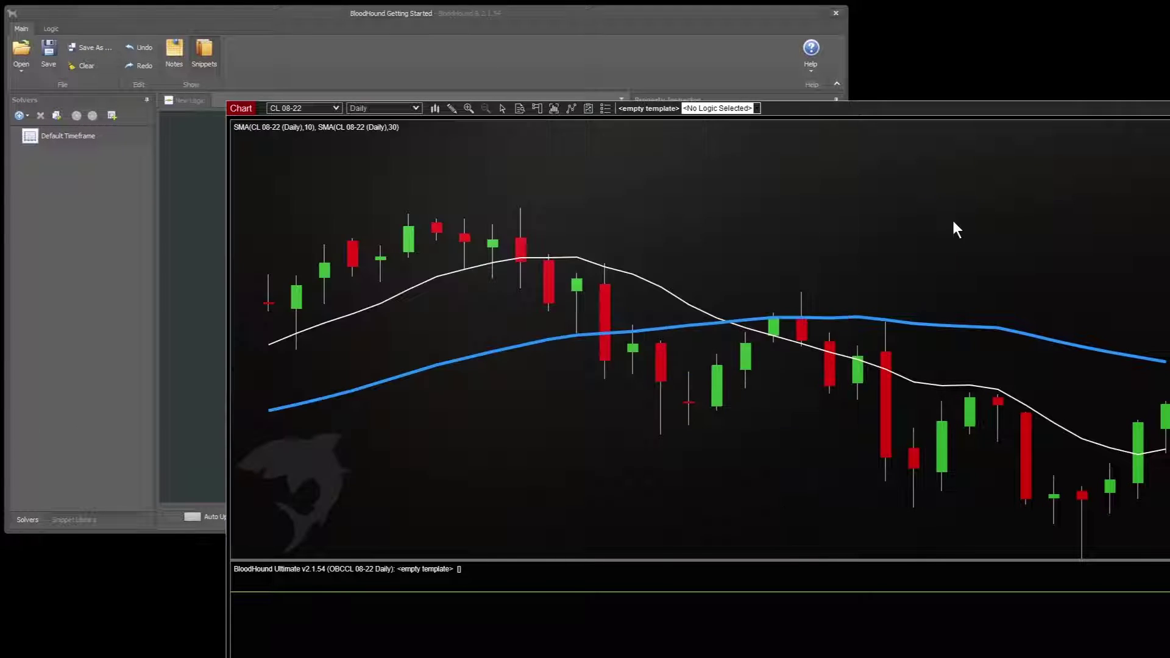
right_click(722, 195)
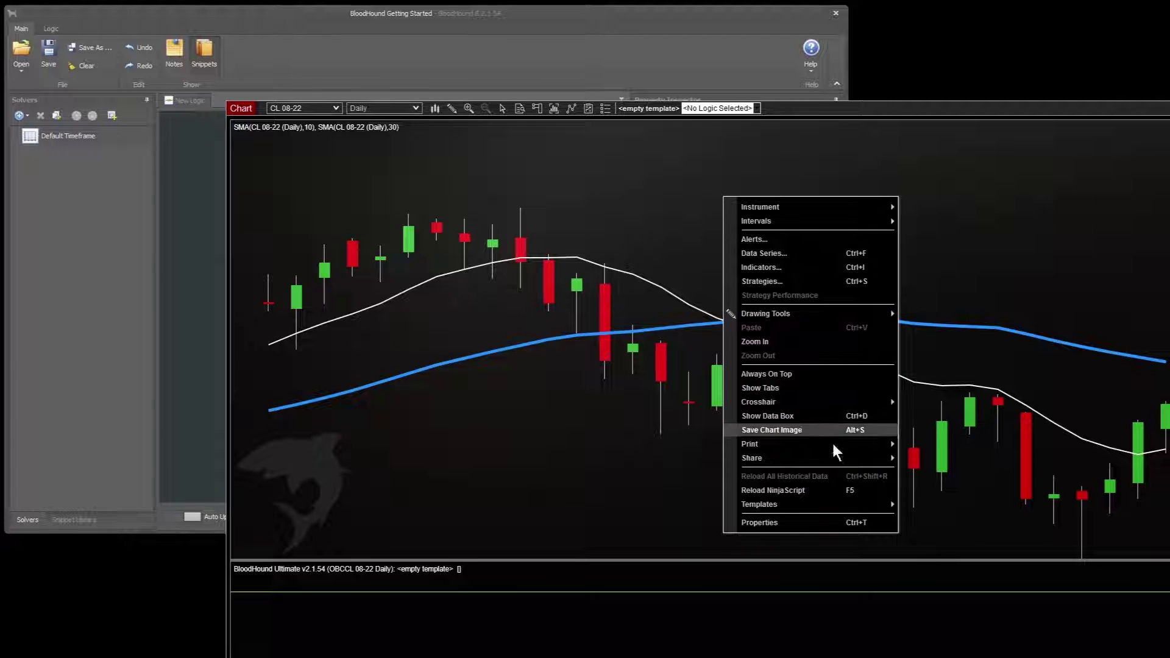
left_click(780, 490)
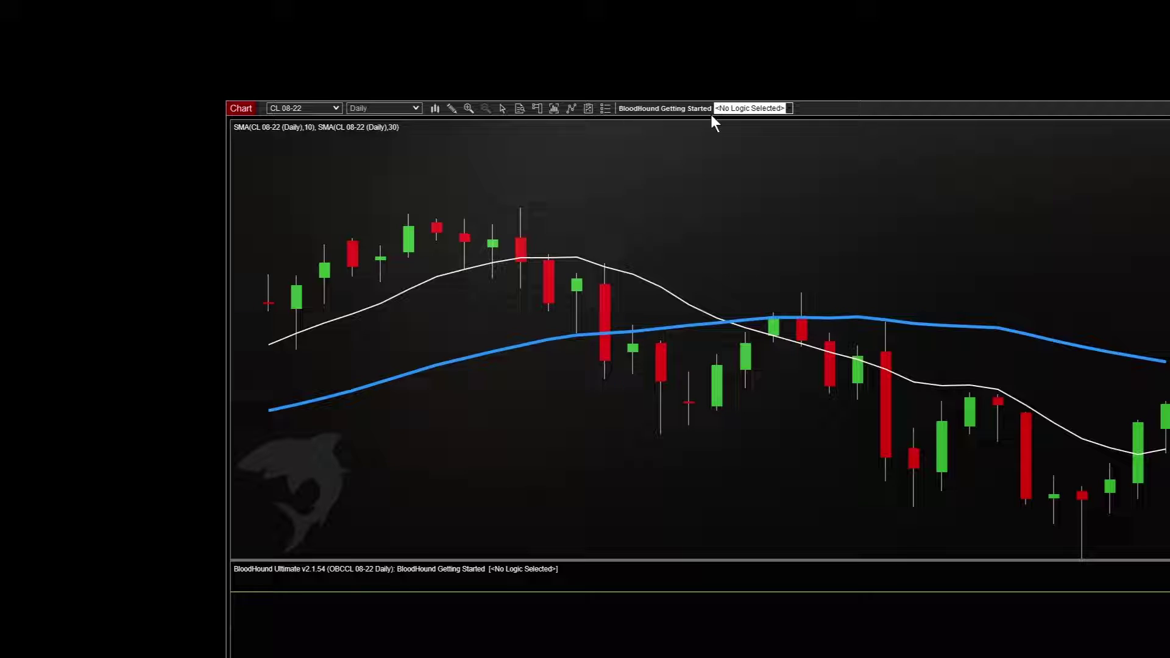
left_click(679, 109)
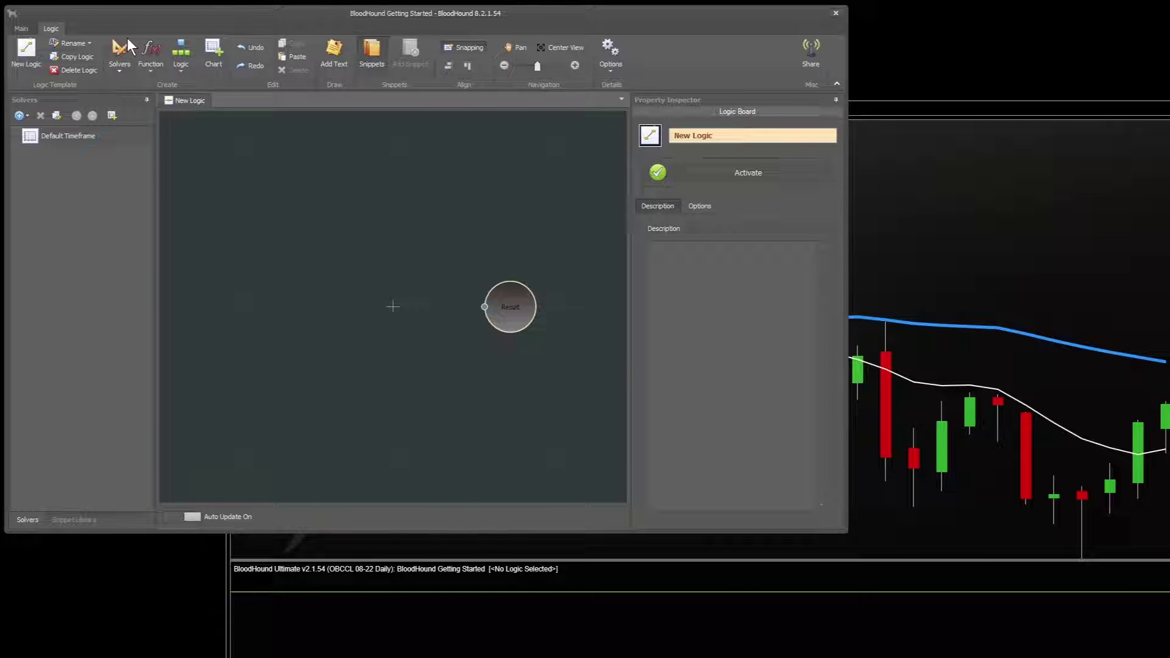
Browse the Solvers, Function and Logic lists, then add a Bar Direction solver to the board.
left_click(117, 58)
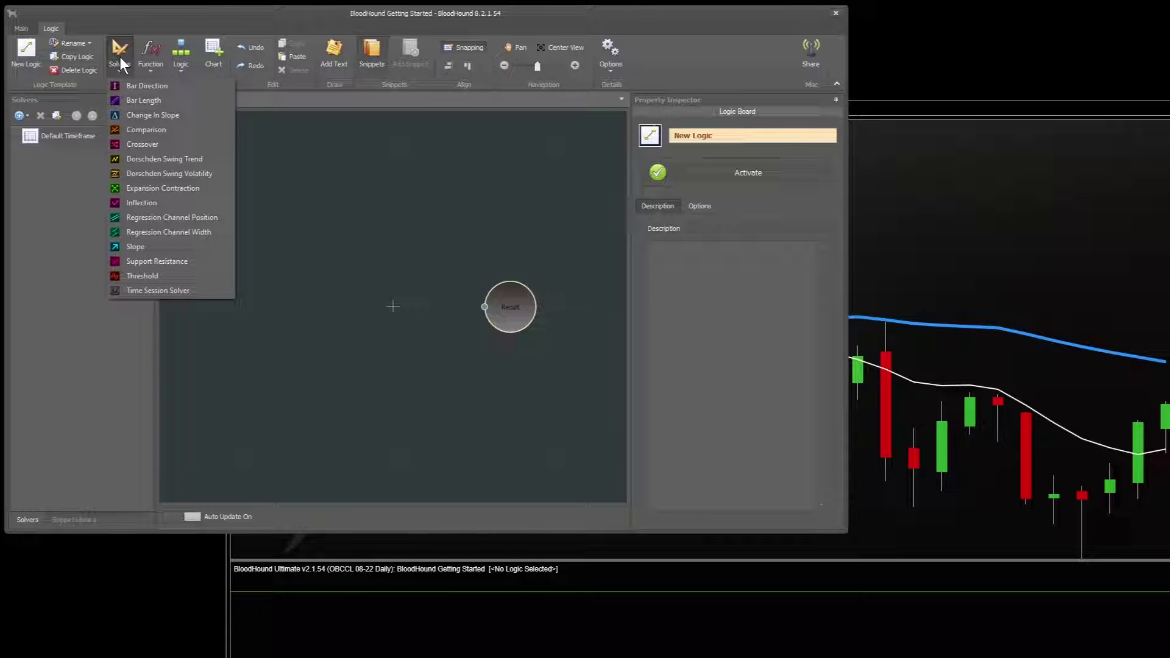
left_click(156, 57)
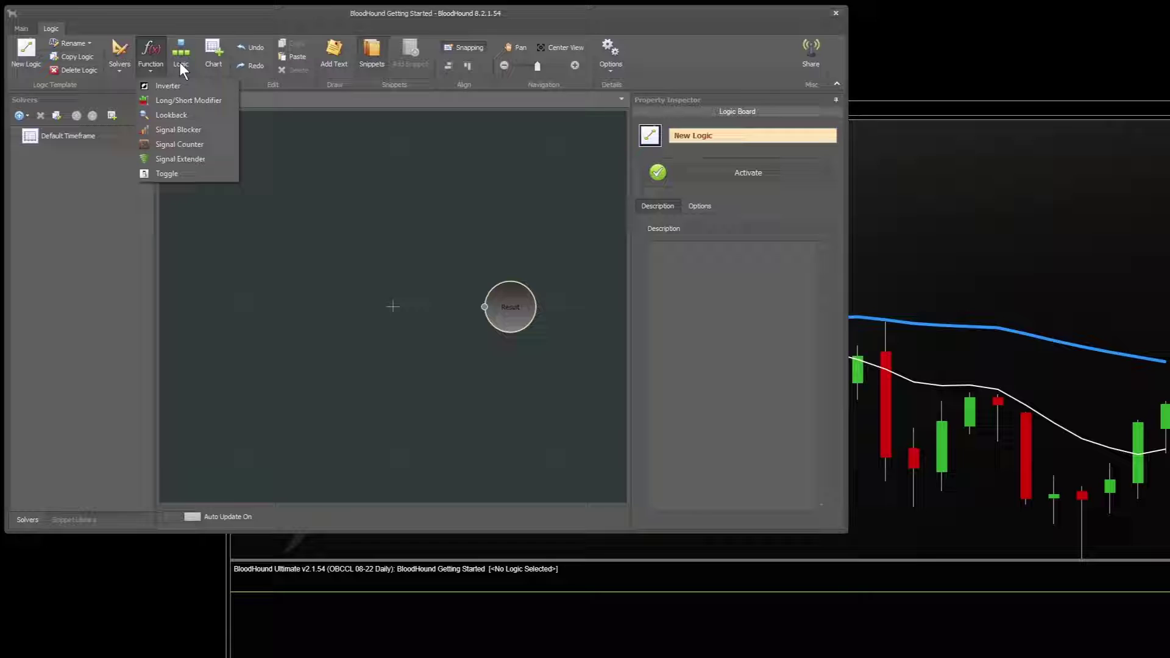
left_click(180, 62)
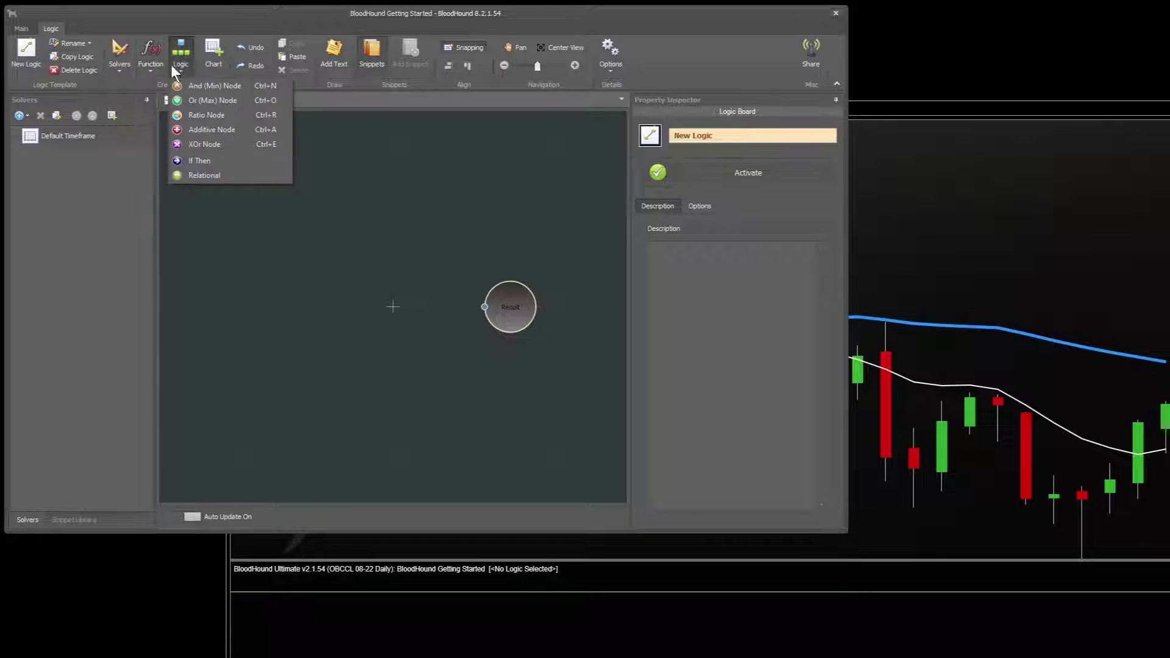
left_click(127, 63)
left_click(203, 100)
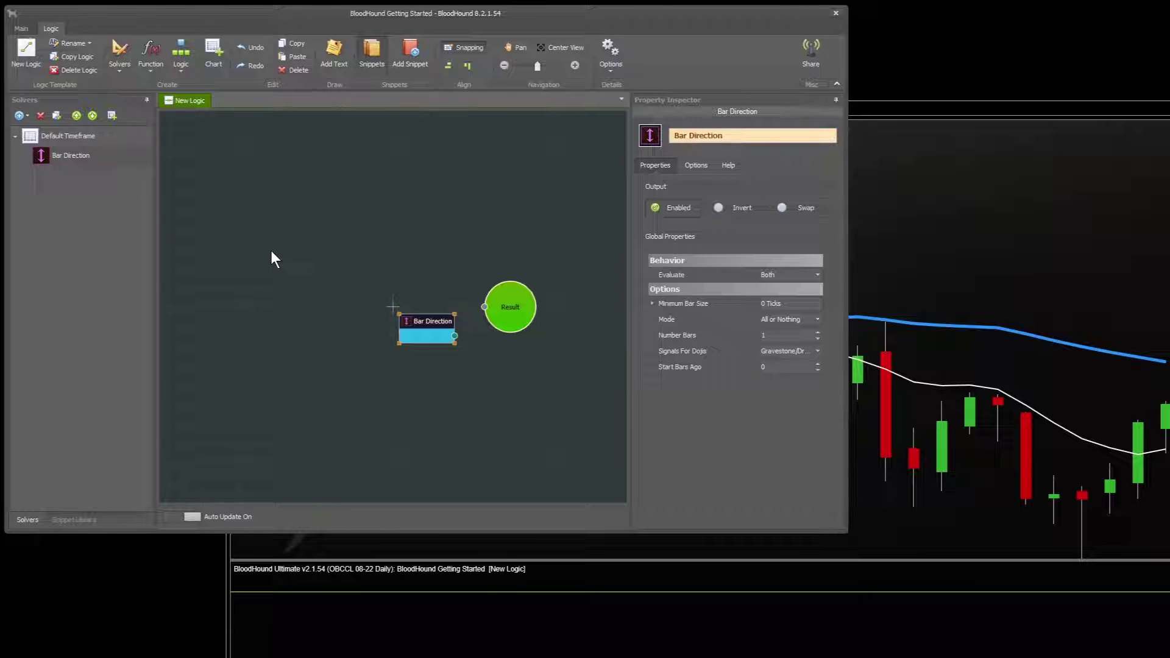
Move the Bar Direction node up-left and wire its output into the Result node.
mouse_move(425, 312)
left_click_drag(421, 318, 364, 272)
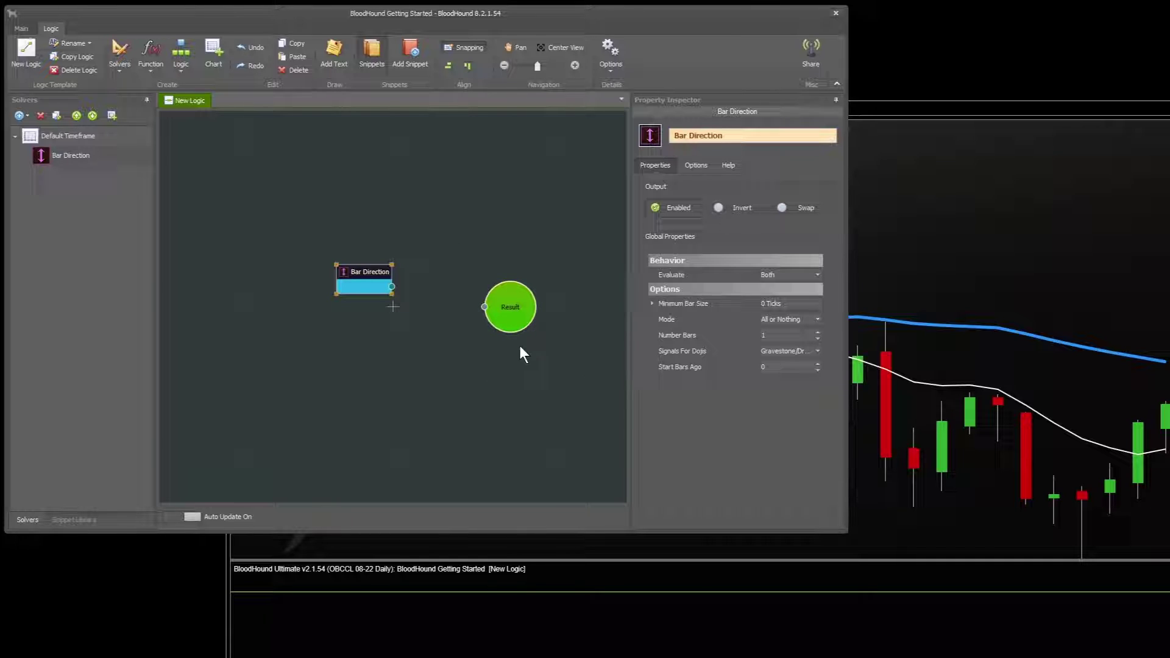
mouse_move(376, 285)
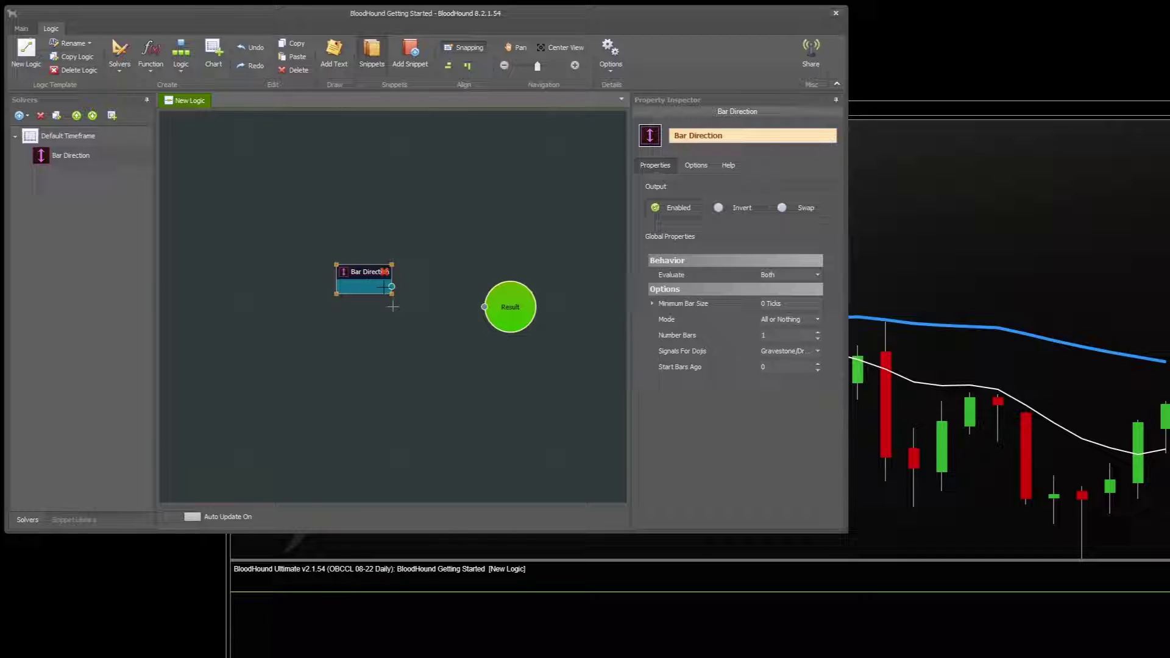
left_click_drag(392, 286, 513, 310)
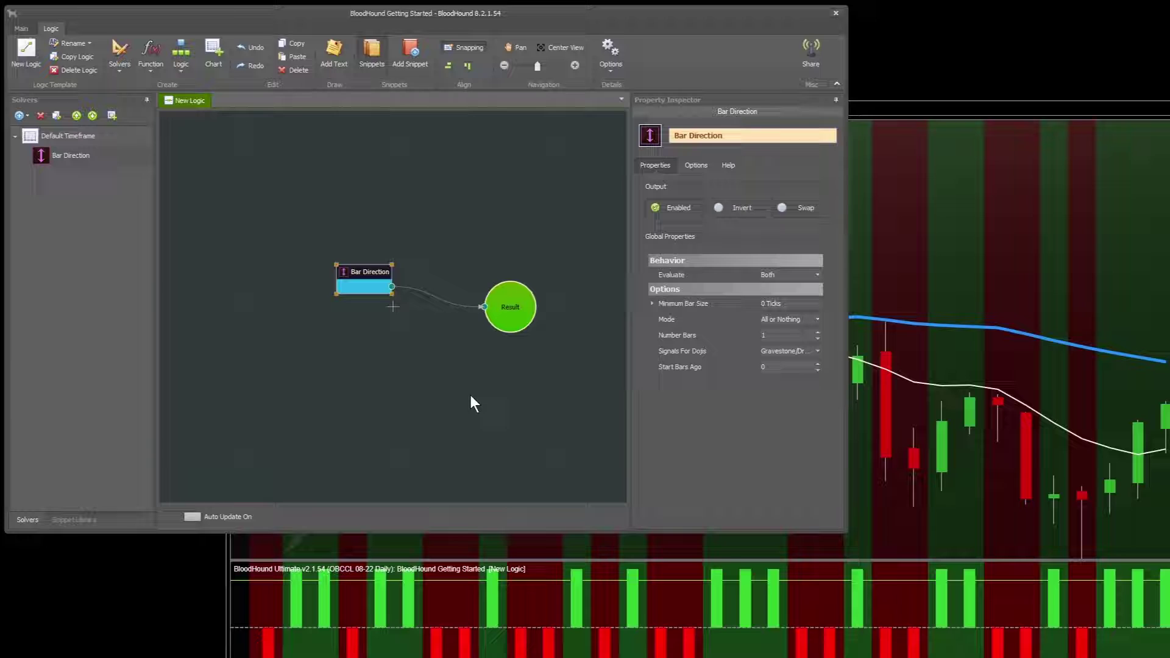
Compare the chart's +1/−1 plot with the logic, ending with the editor in front.
left_click(923, 273)
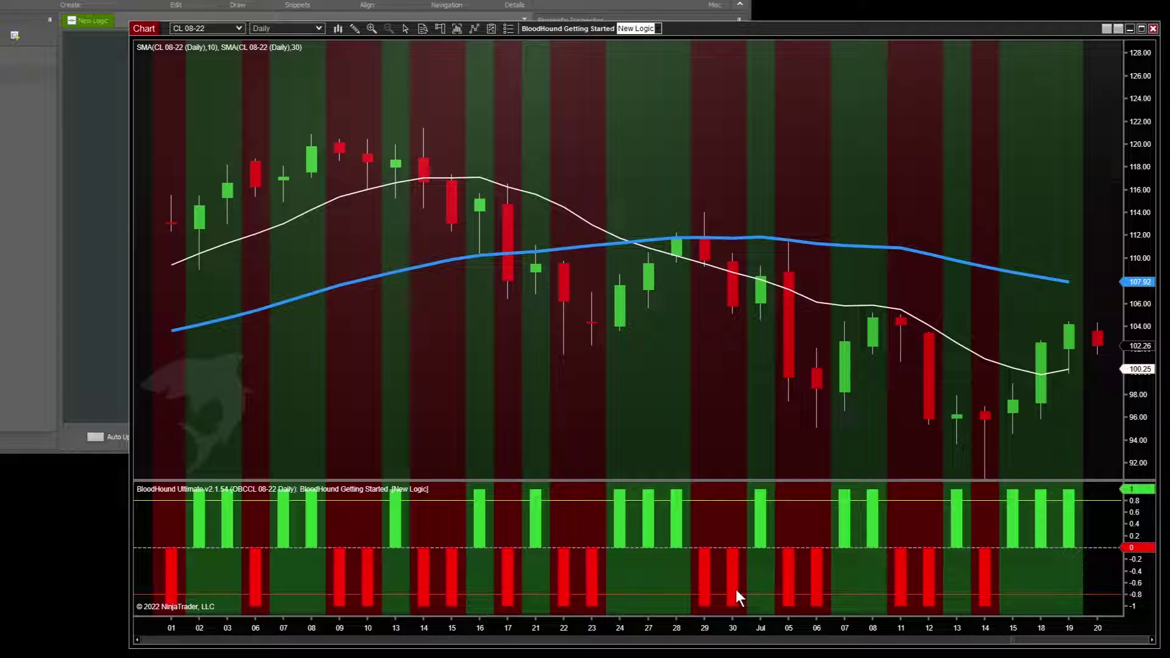
left_click(113, 246)
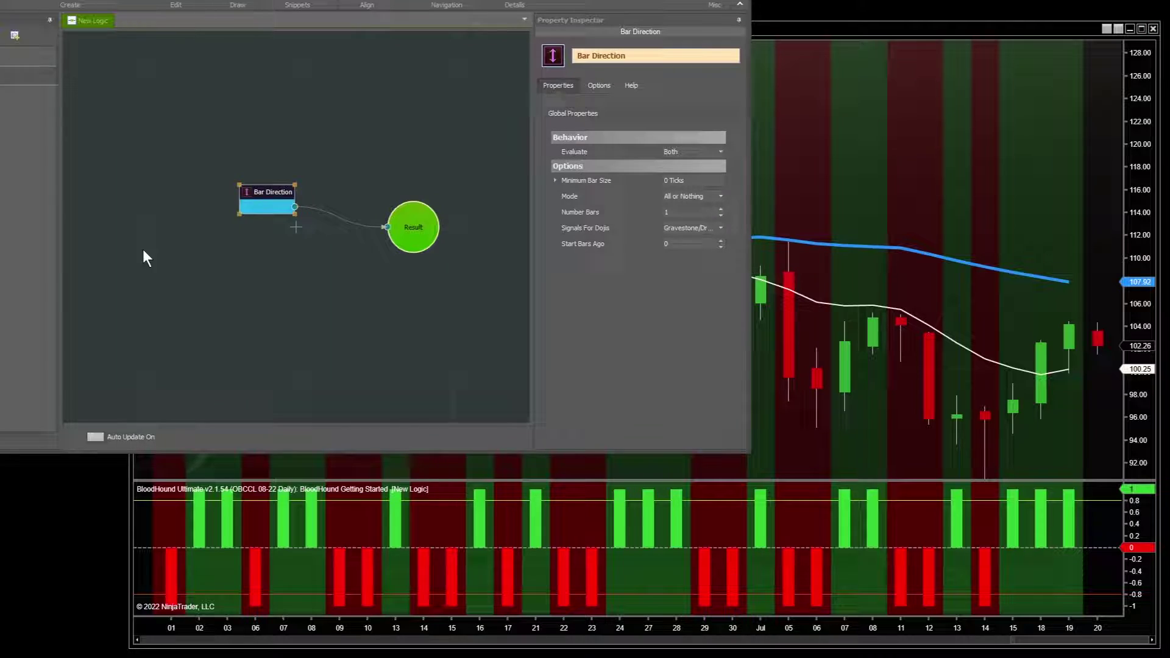
left_click(284, 134)
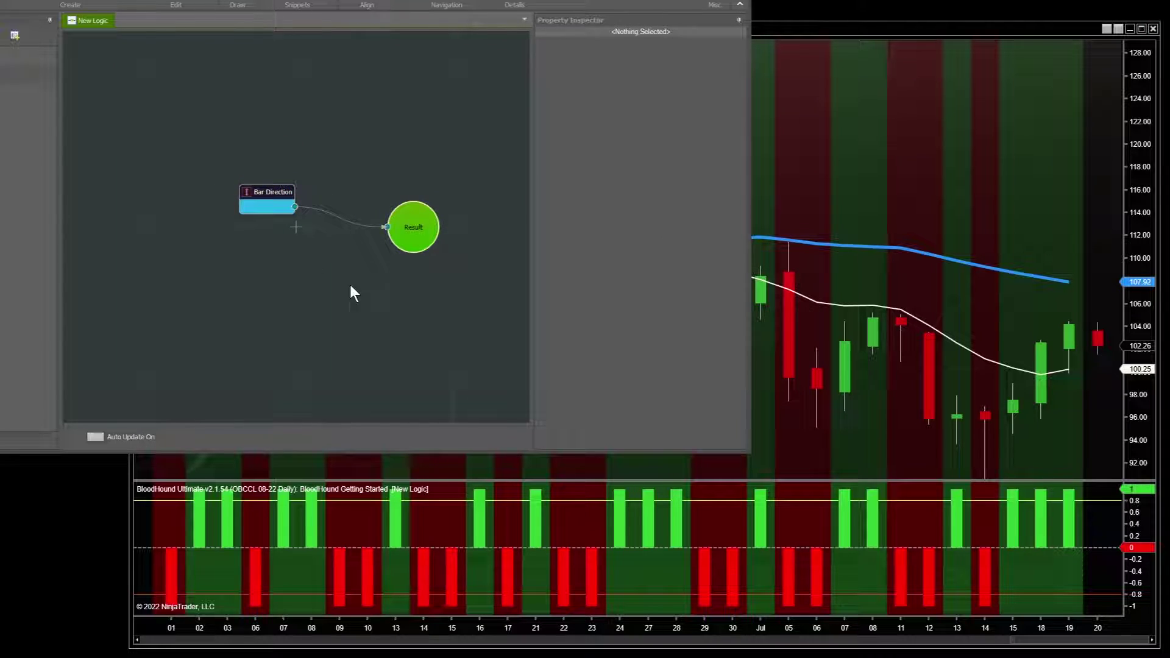
left_click(871, 237)
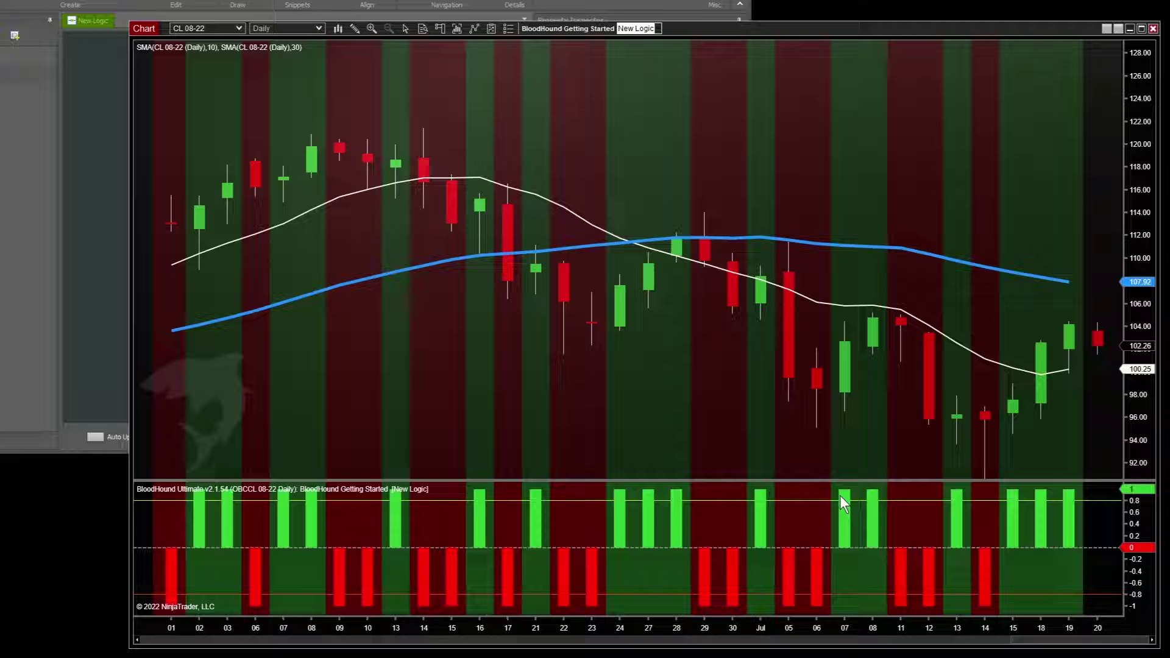
left_click(3, 229)
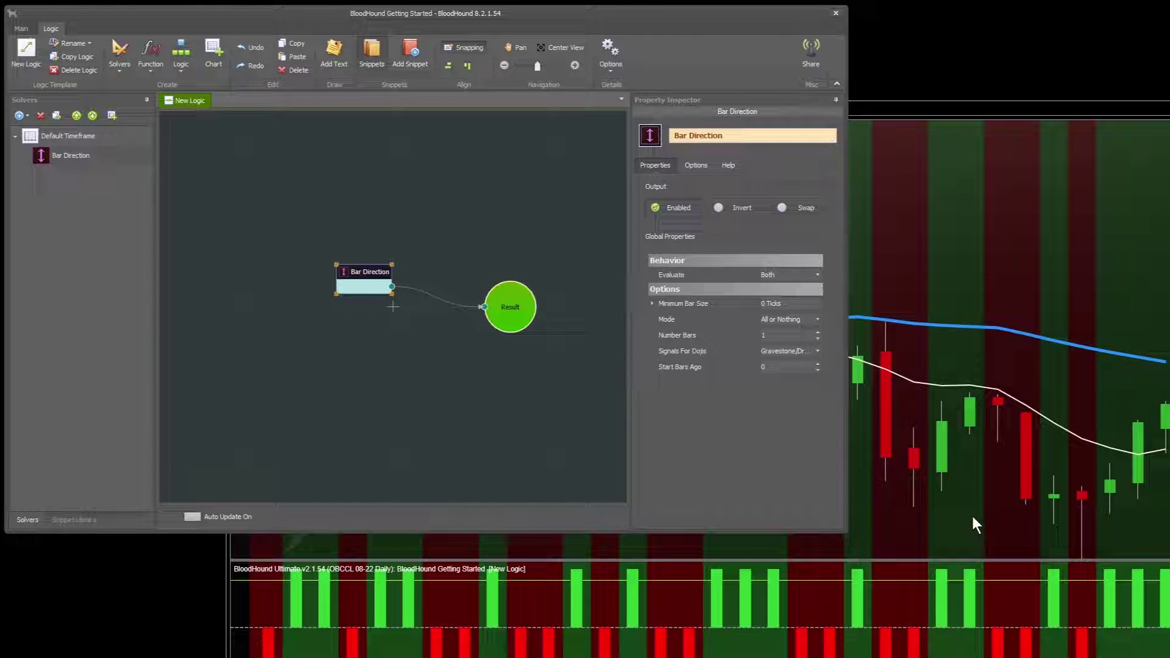
Copy and paste the Bar Direction node, placing the unconnected Bar Direction 1 above the original.
left_click(540, 161)
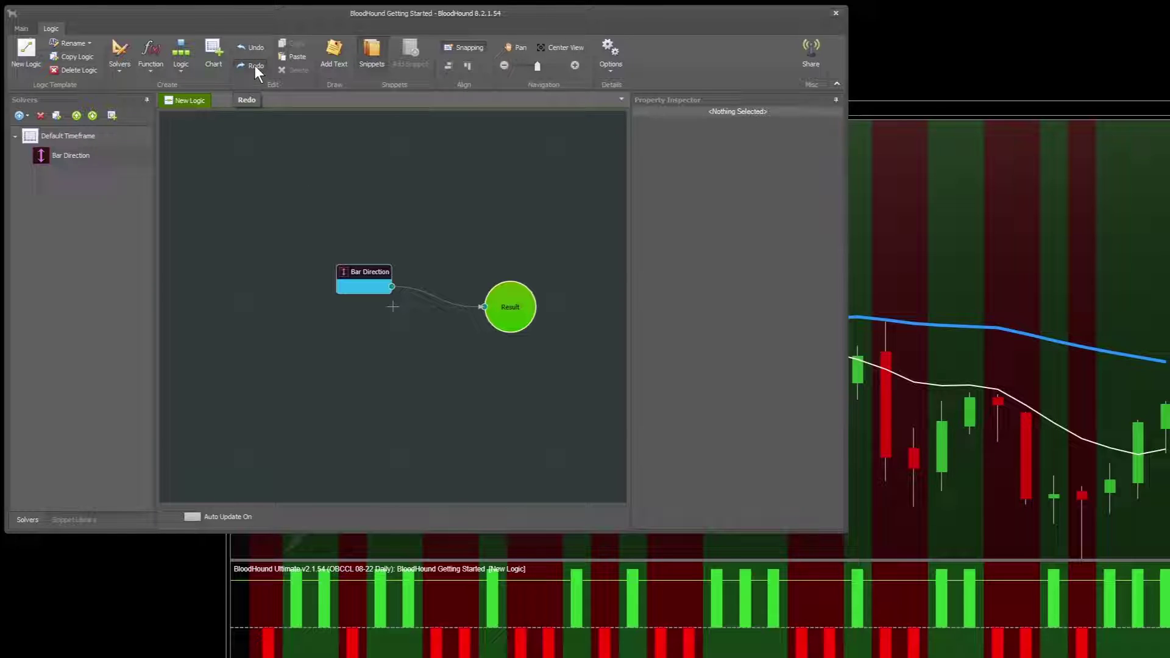
left_click(364, 284)
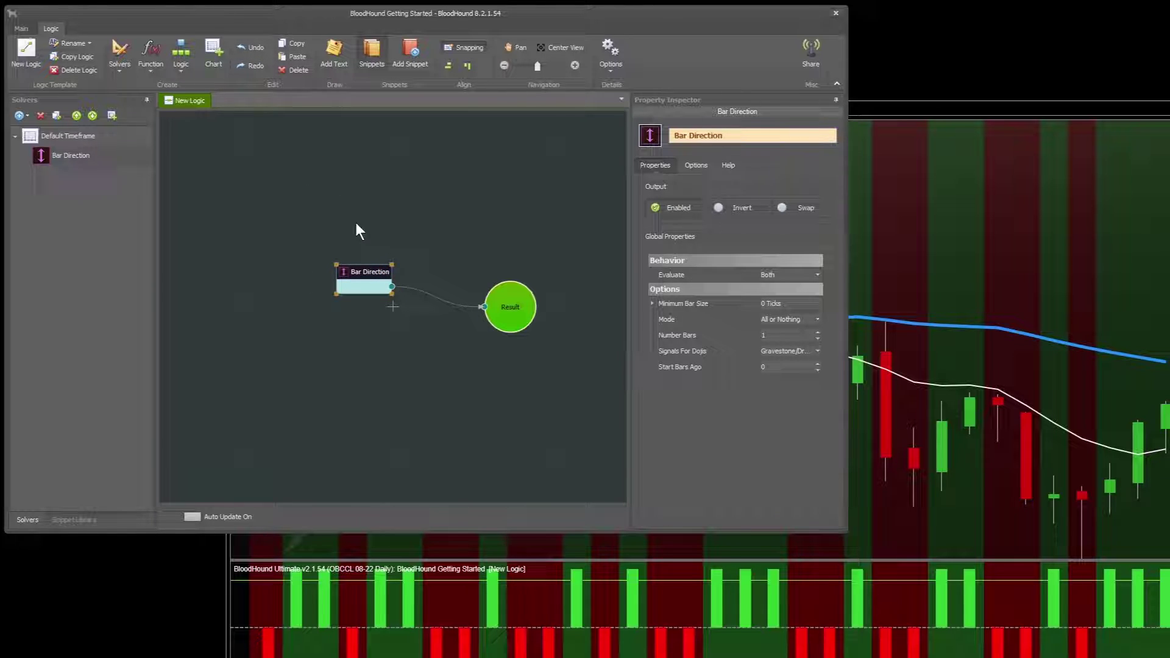
left_click(287, 42)
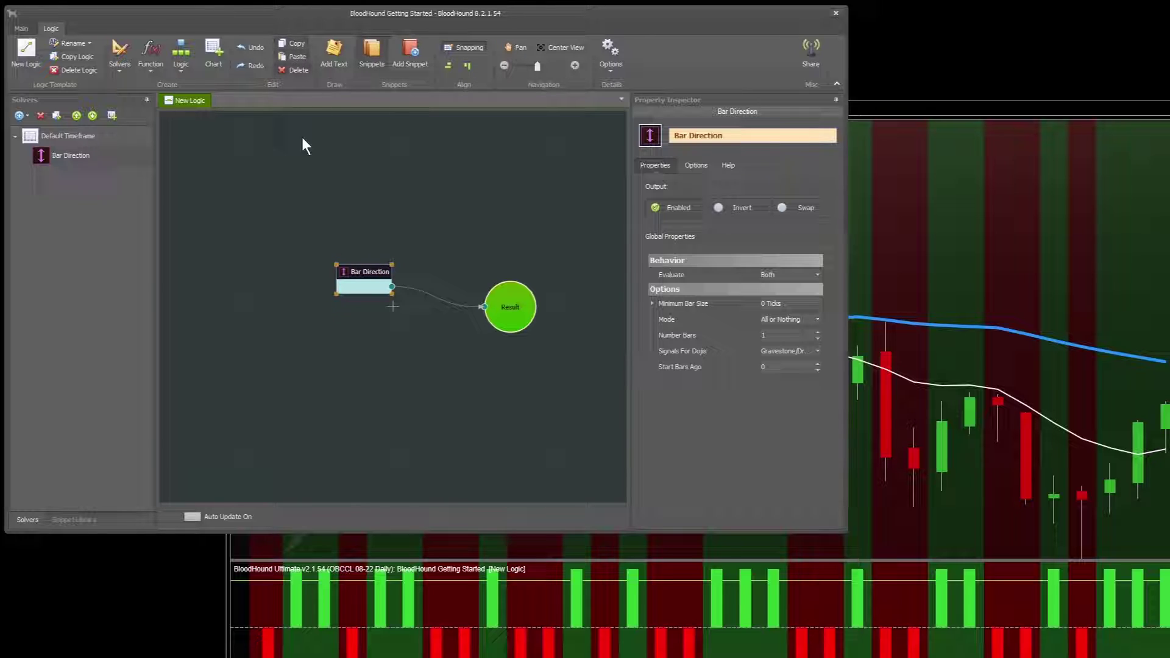
left_click(305, 144)
key("ctrl+v")
left_click_drag(412, 315, 350, 200)
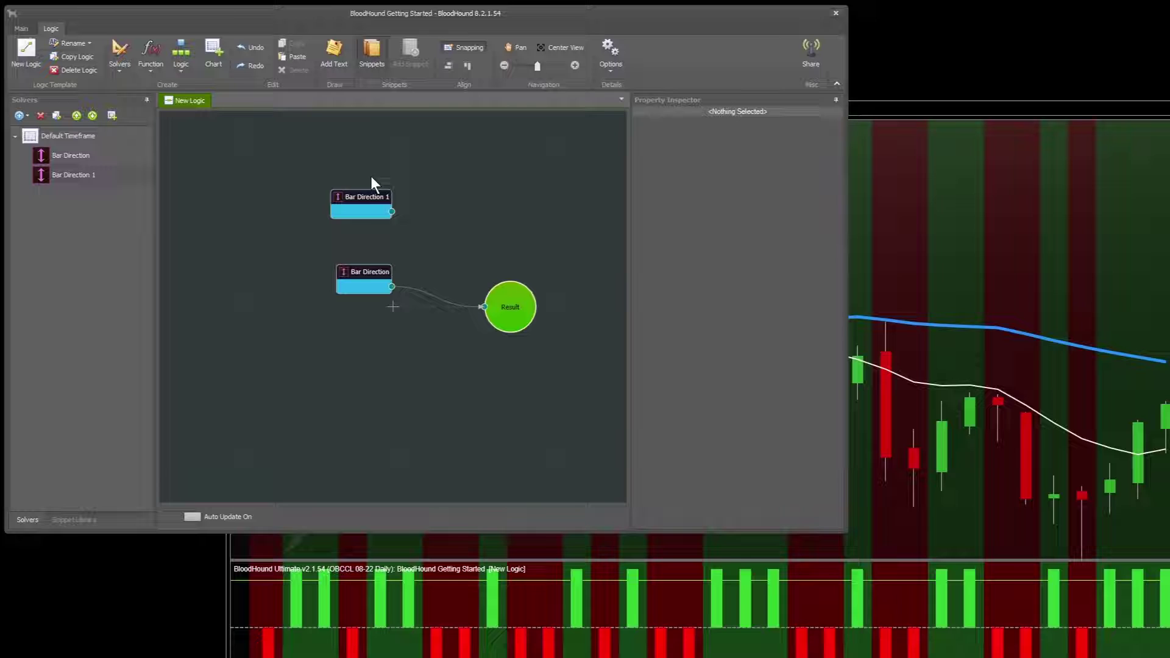
key("ctrl+a")
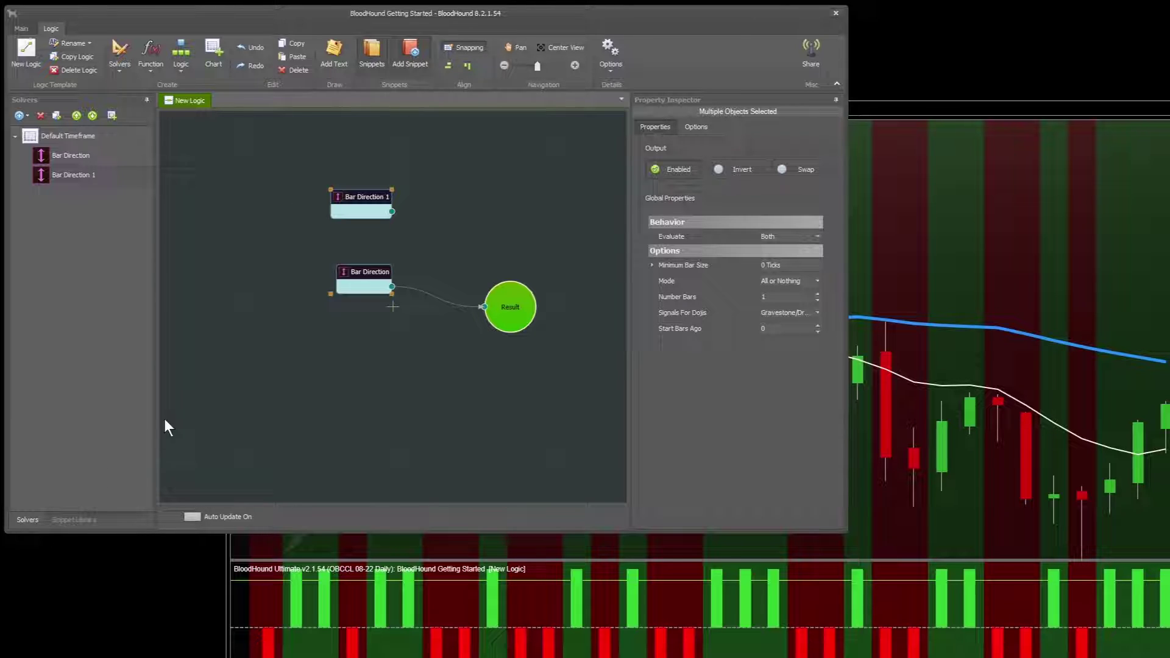
Drag New Snippet from the Snippet Library onto the canvas, adding Slope, Threshold, Bar Direction 2 and And nodes.
left_click(86, 524)
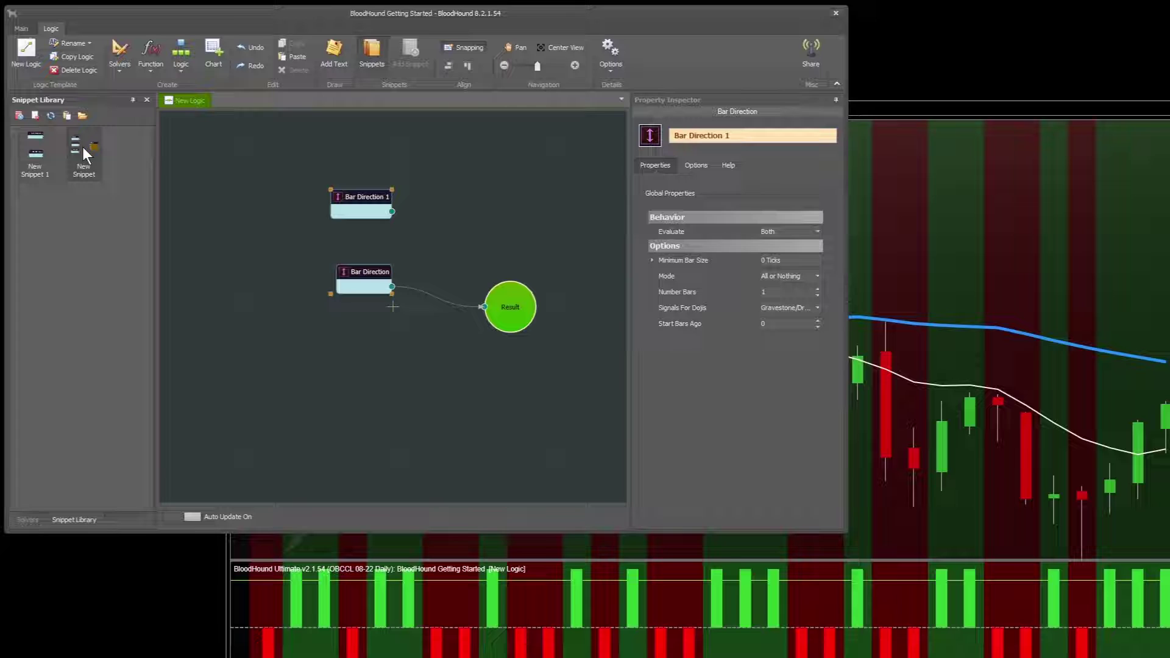
left_click_drag(85, 150, 325, 372)
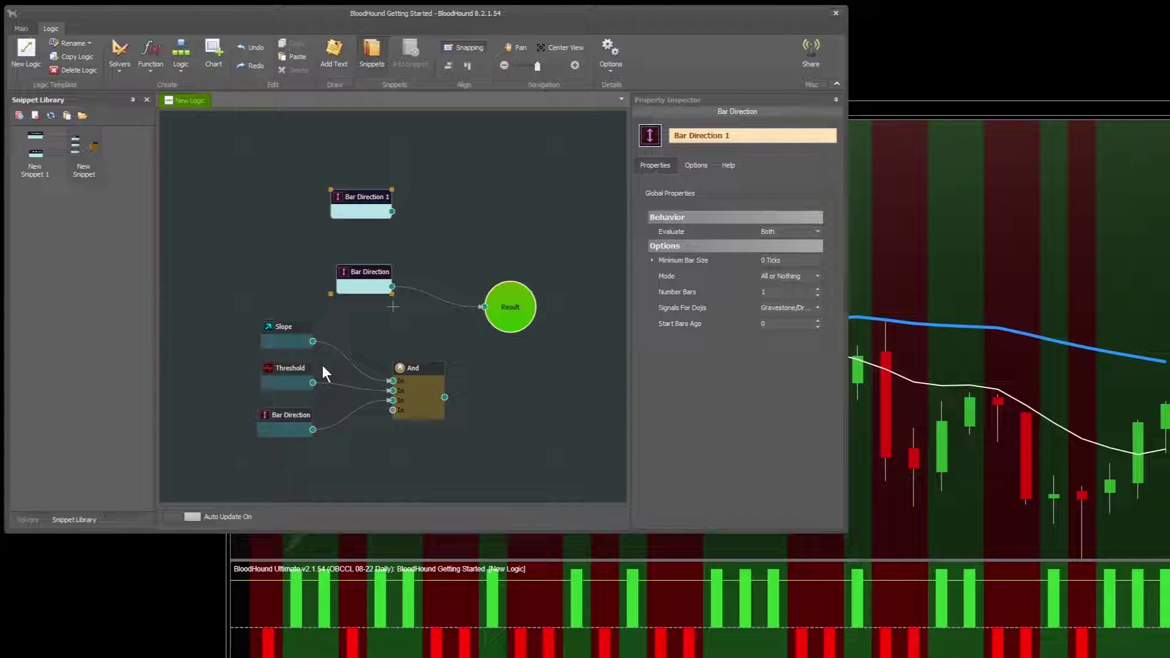
left_click(575, 431)
left_click_drag(184, 326, 502, 434)
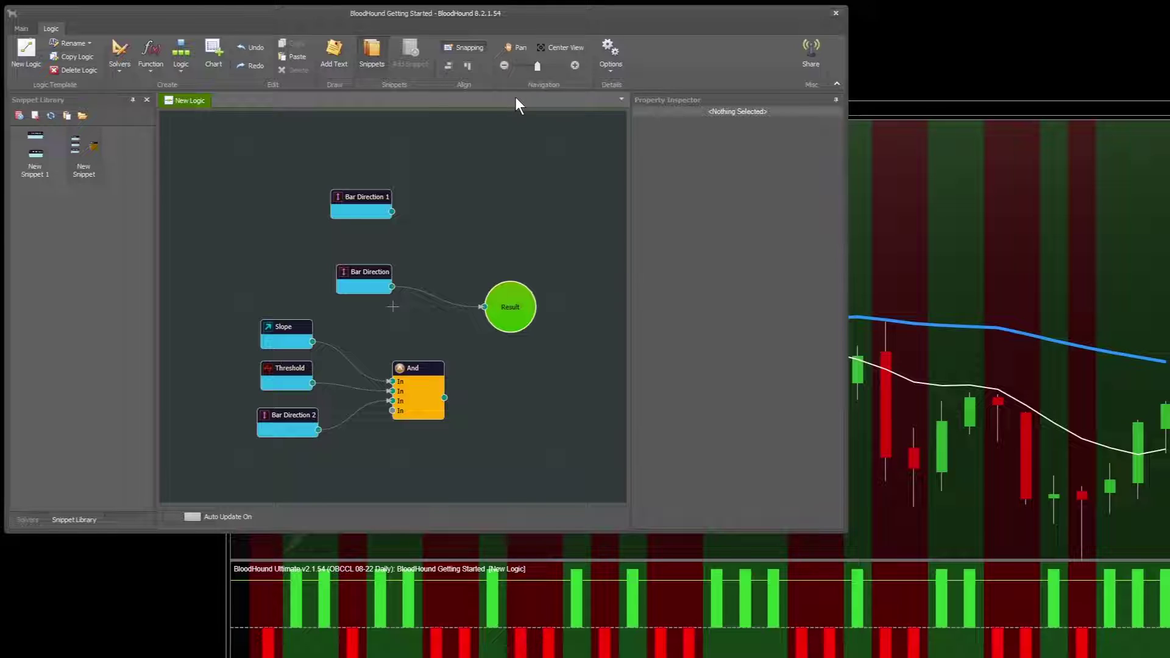
Create a new empty logic, New Logic(1), alongside the original.
left_click(24, 54)
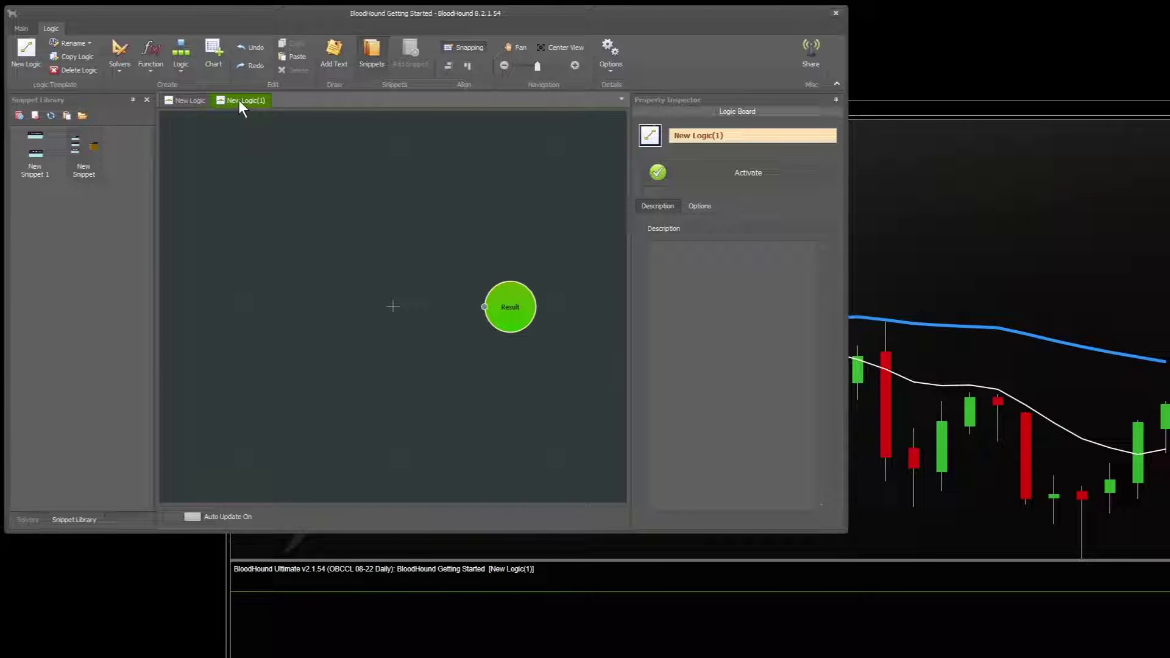
left_click(188, 96)
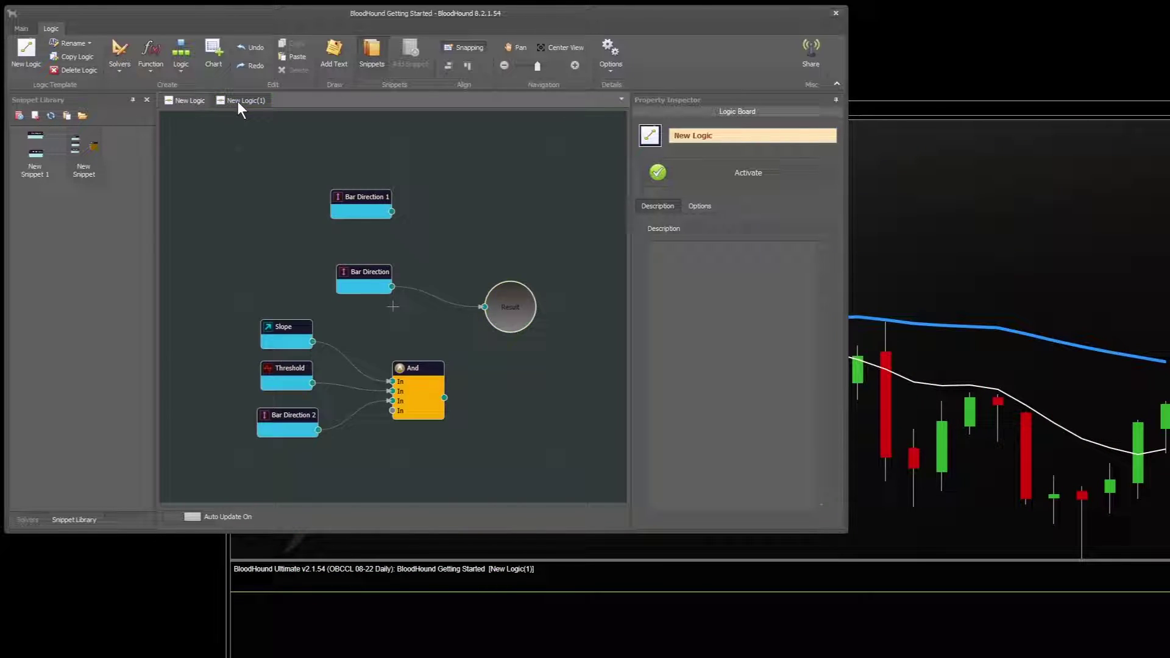
left_click(238, 102)
left_click(190, 98)
Rename the original logic tab to 'Entry Signals'.
right_click(180, 100)
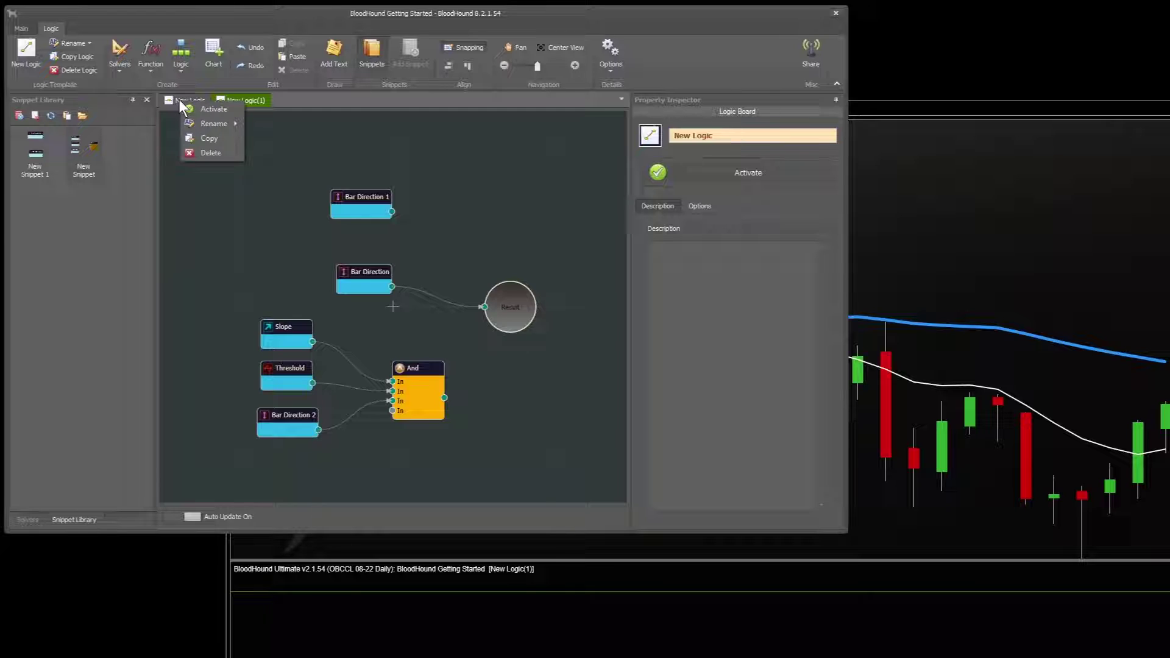
mouse_move(218, 122)
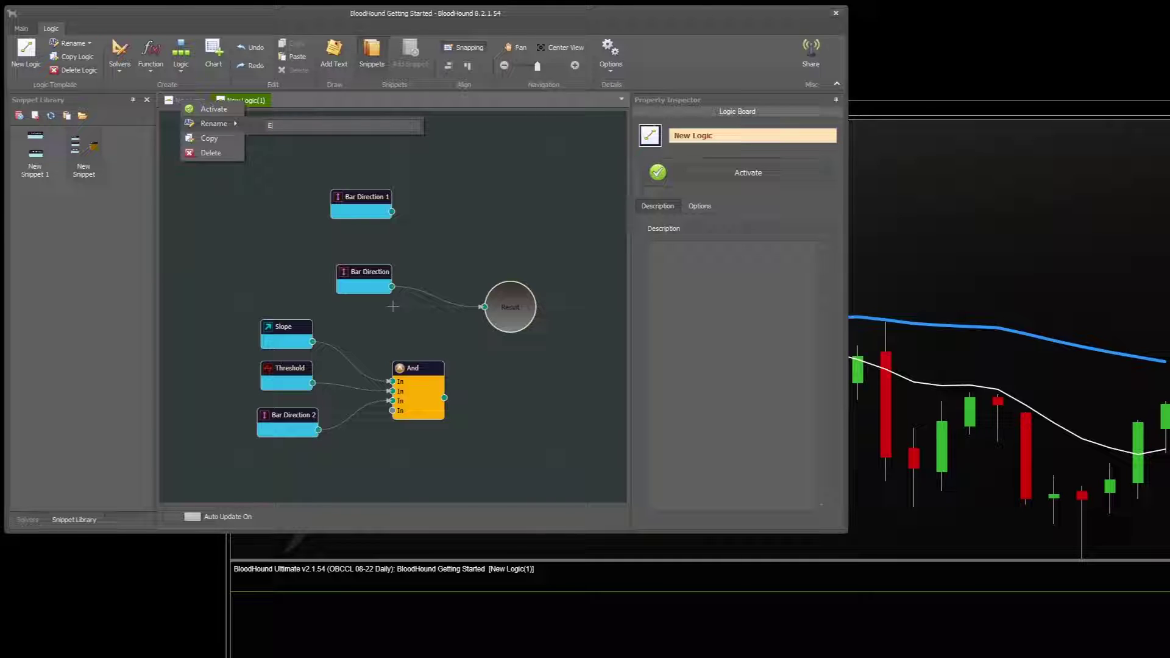
type("Entry Signals")
left_click(292, 196)
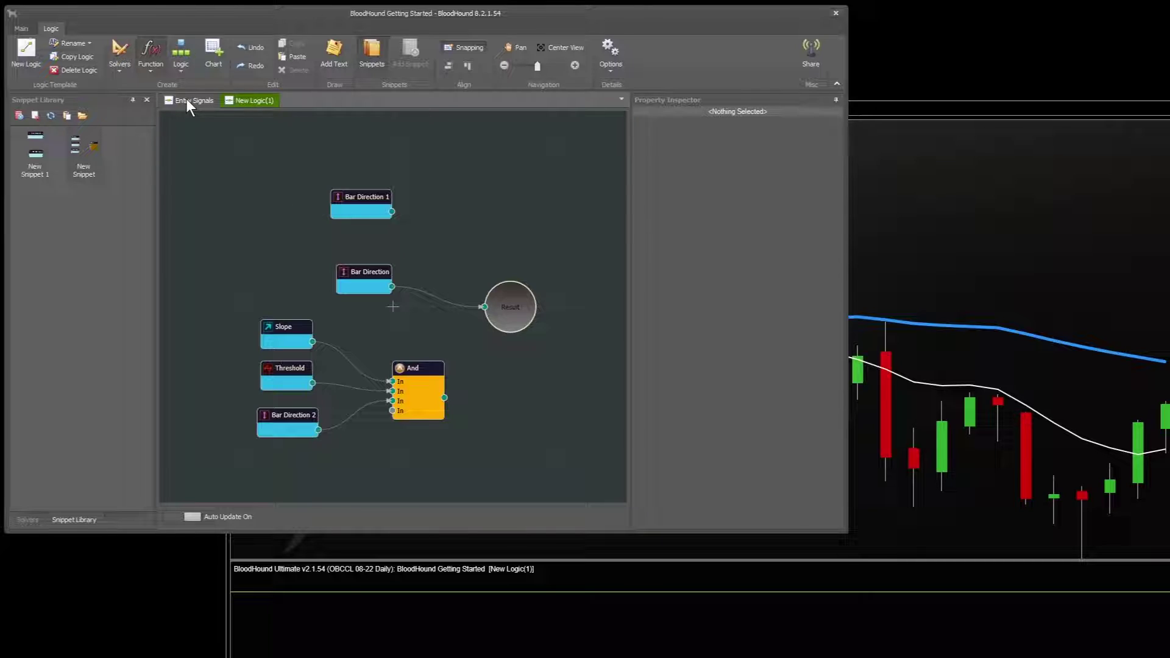
Rename New Logic(1) to 'Exit Signals'.
left_click(252, 100)
right_click(248, 100)
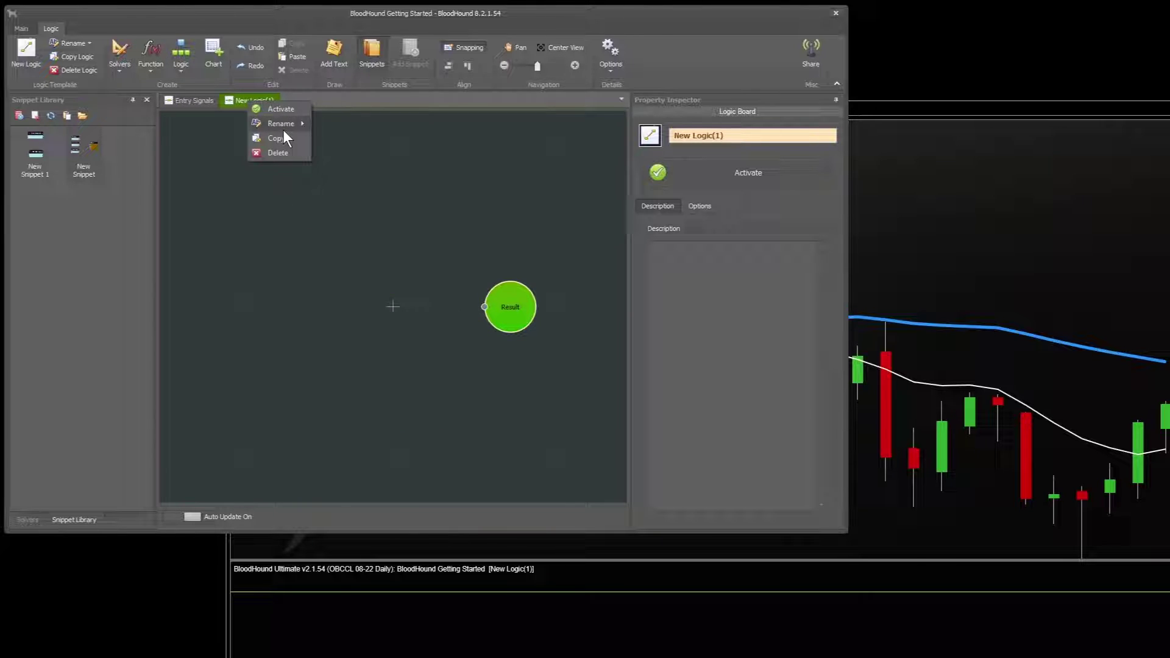
mouse_move(302, 126)
left_click_drag(374, 126, 345, 129)
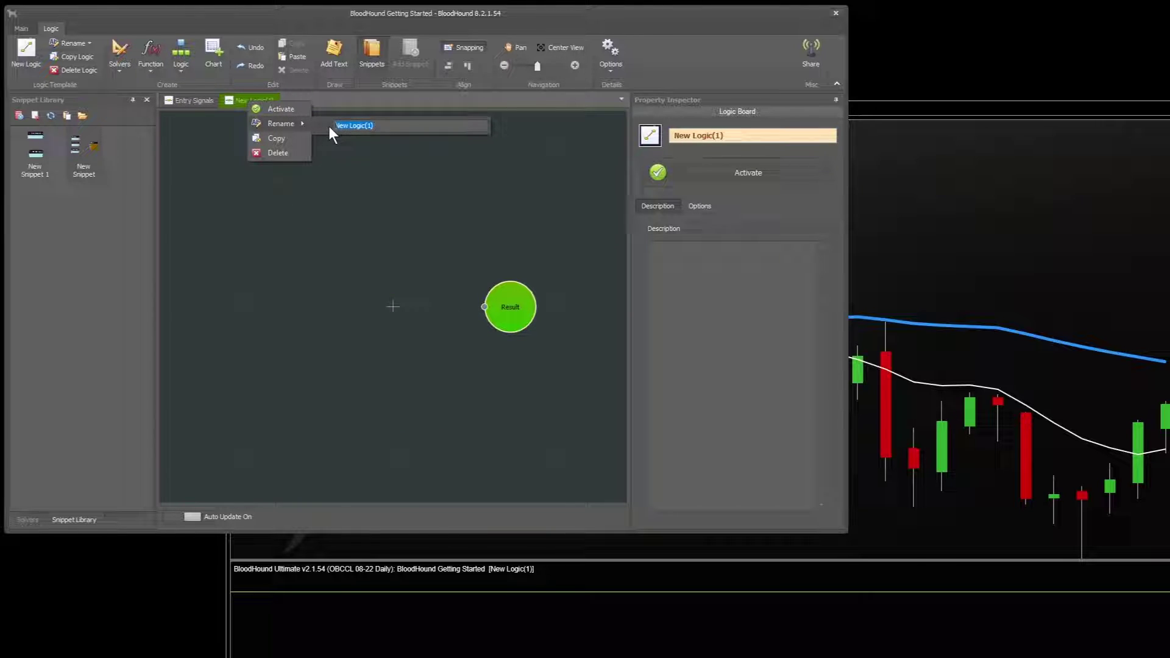
type("Ex")
type("it Signals")
key("Return")
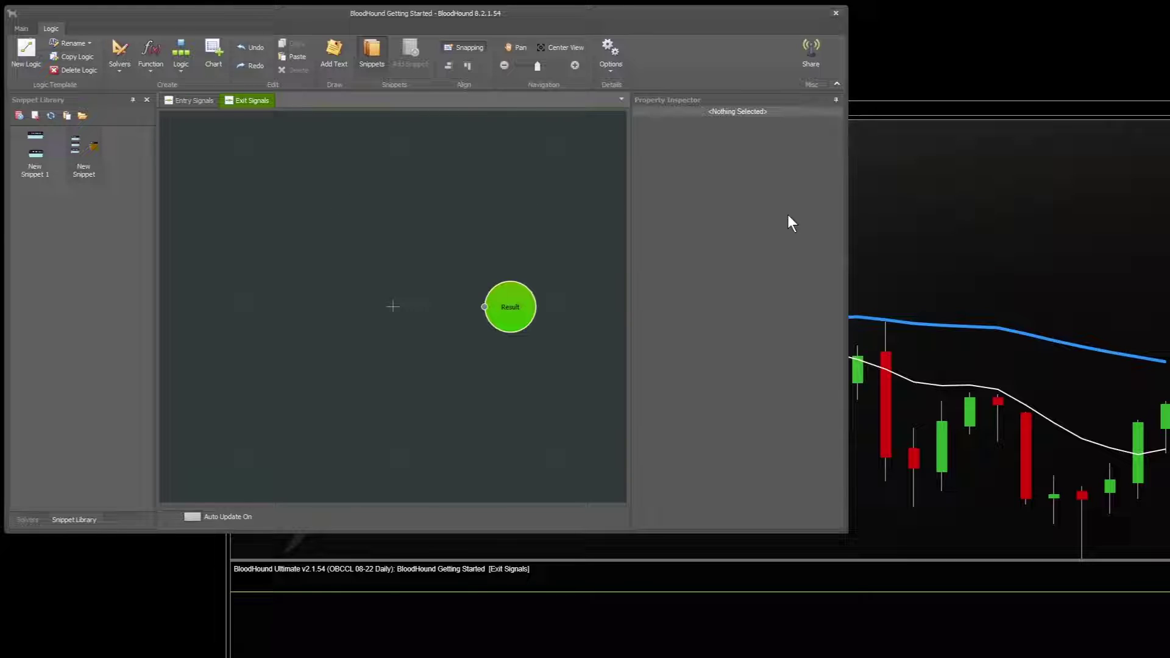
Reload NinjaScript on the chart so the renamed logics appear in its logic list.
left_click(1019, 207)
left_click(762, 108)
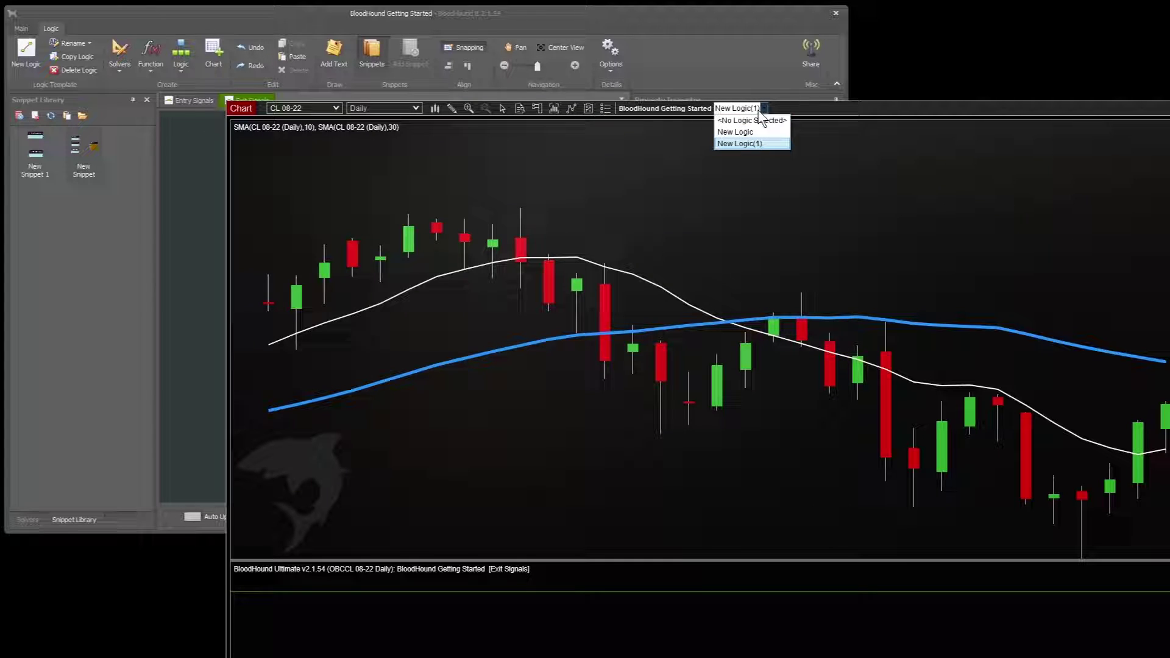
left_click(739, 143)
right_click(914, 187)
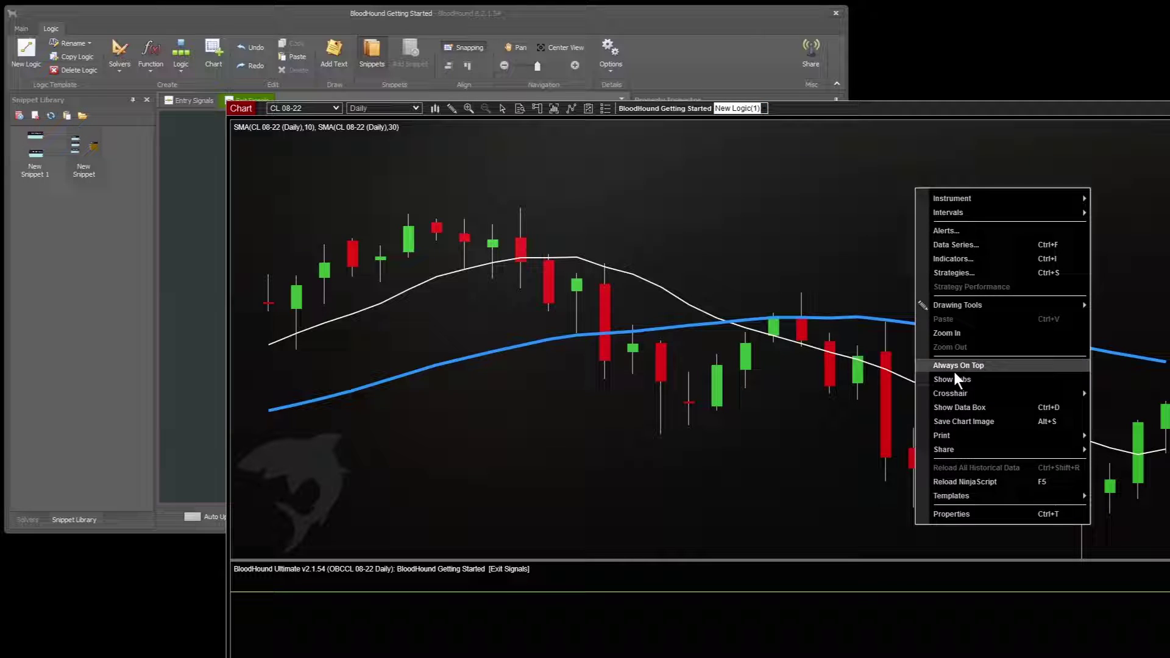
left_click(982, 480)
Toggle the chart's logic between Entry Signals and Exit Signals, ending on Entry Signals.
left_click(759, 109)
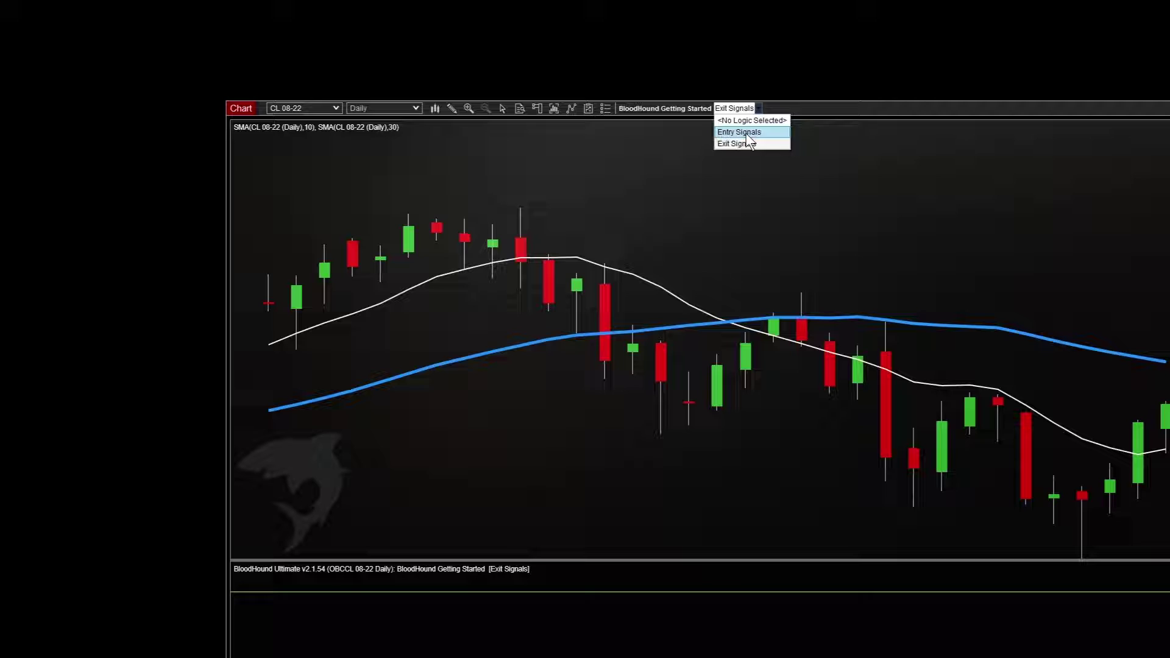
left_click(744, 132)
left_click(744, 110)
left_click(745, 143)
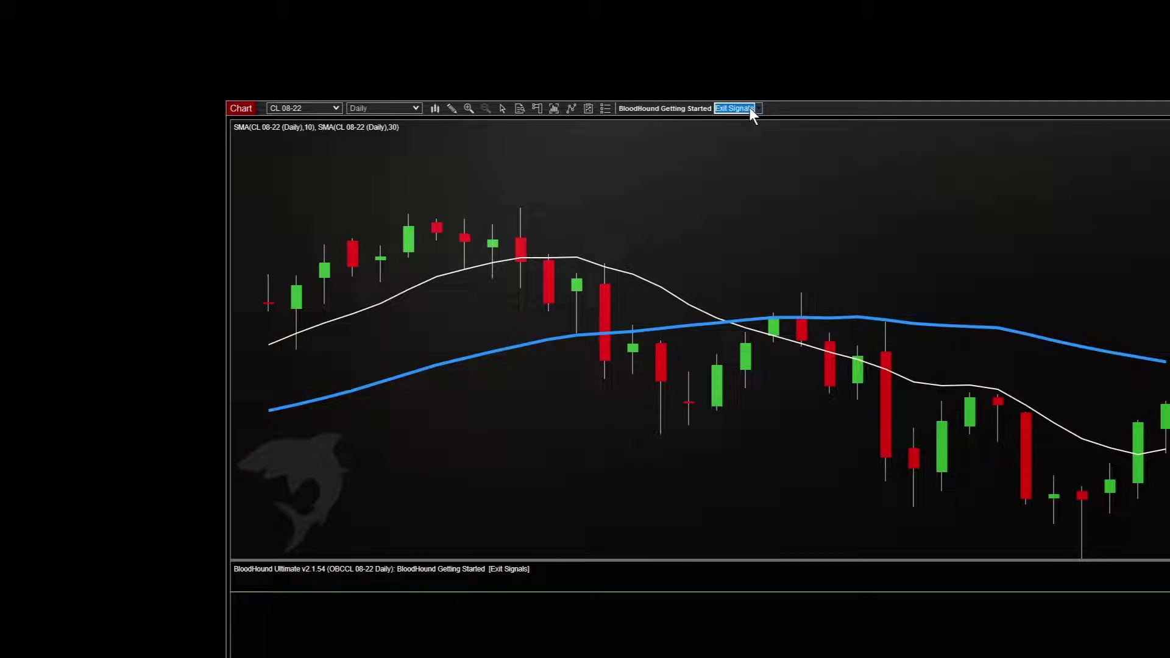
left_click(751, 111)
left_click(745, 132)
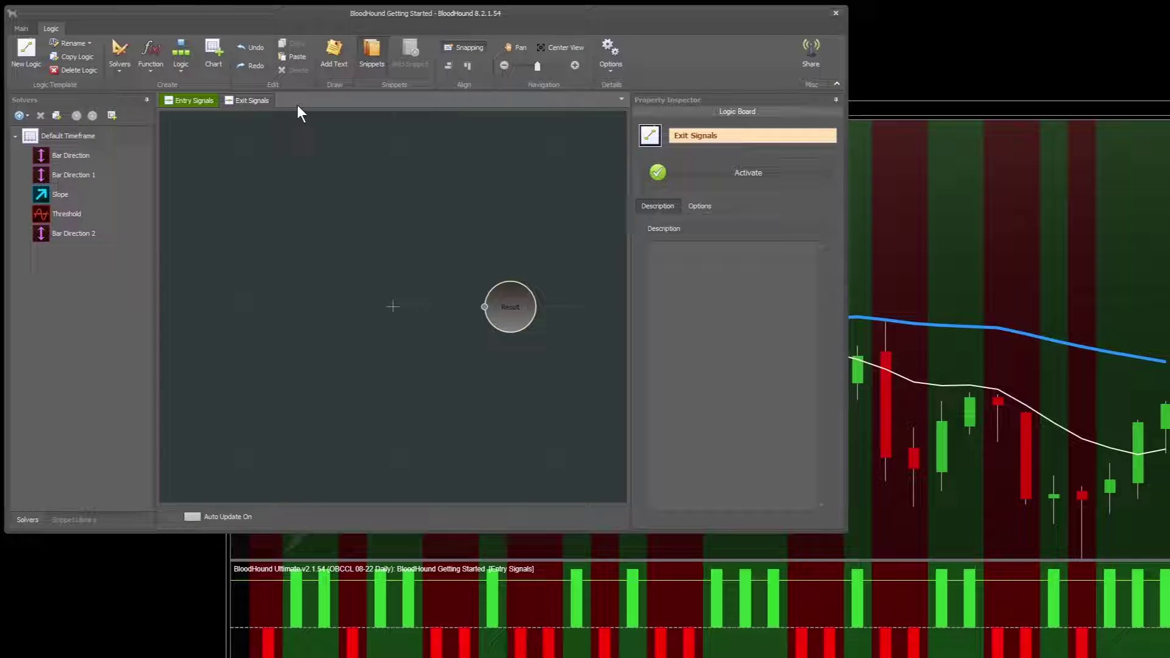
Switch between the Entry Signals graph and the empty Exit Signals board to compare them.
left_click(197, 100)
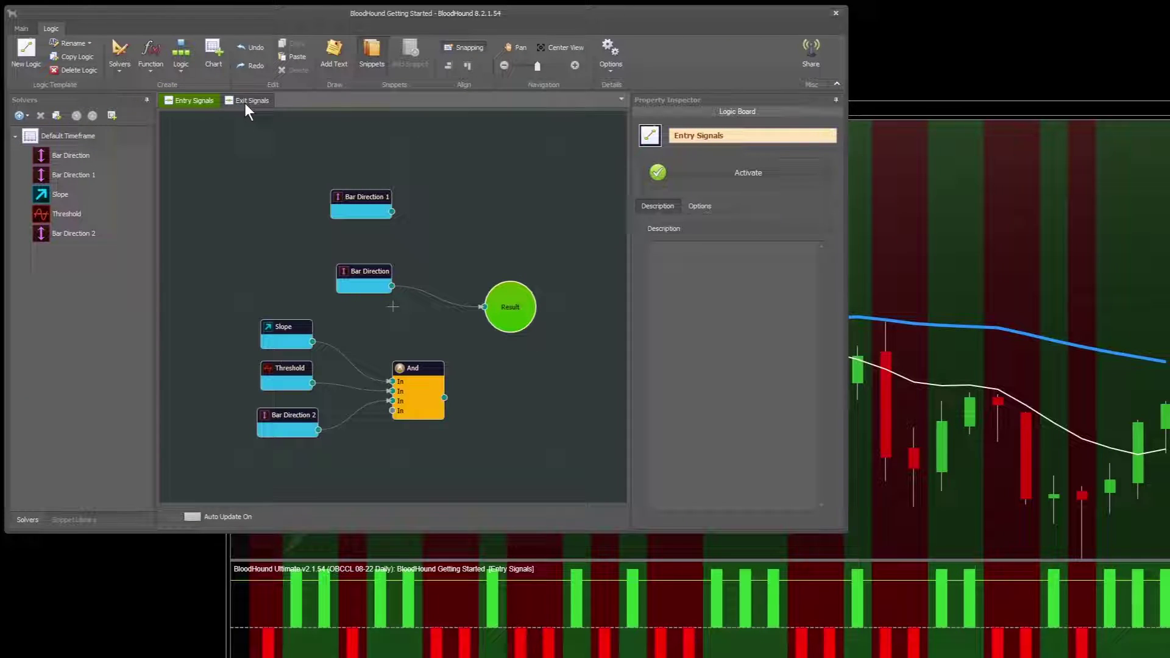
left_click(245, 102)
left_click(190, 101)
left_click(254, 101)
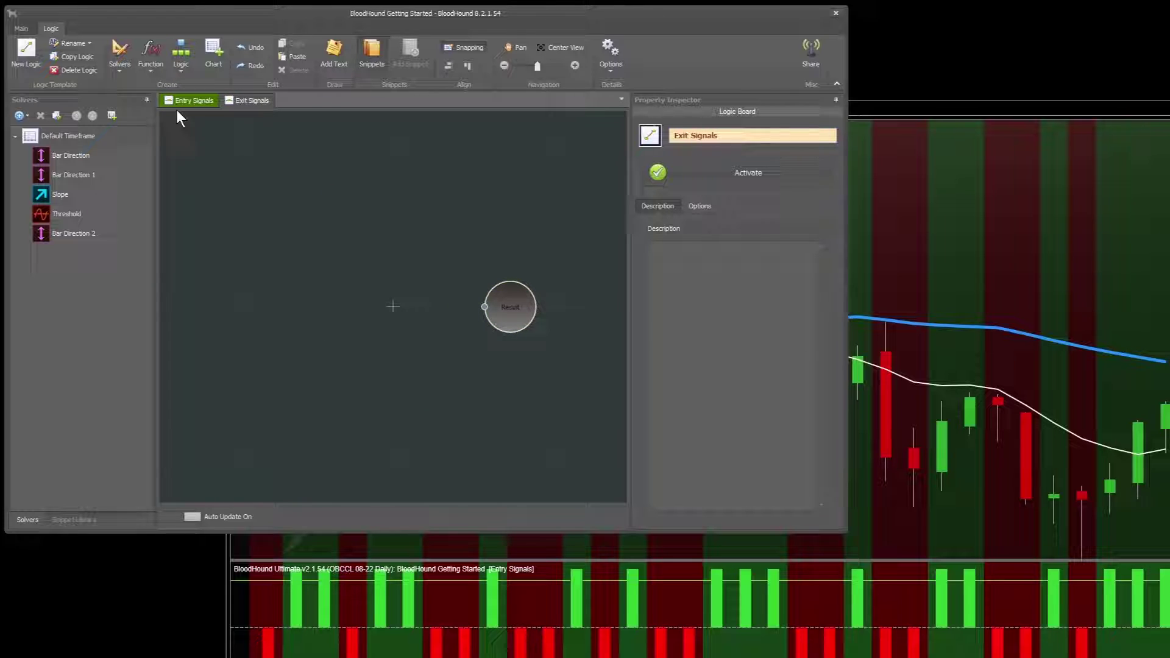
left_click(253, 101)
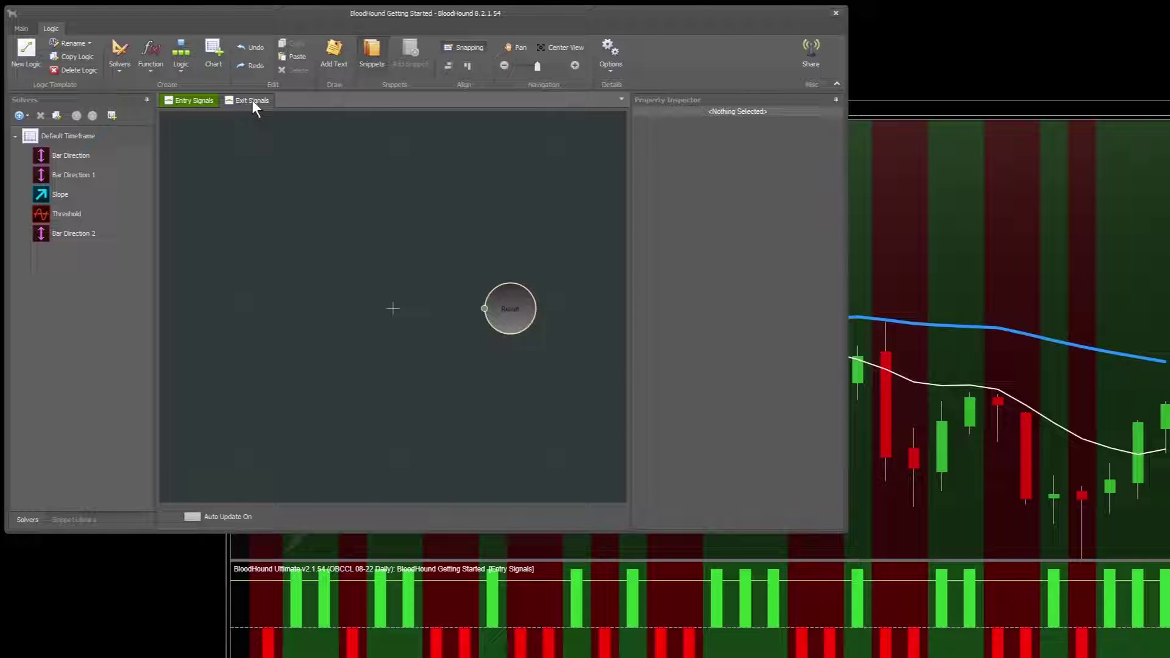
left_click(191, 100)
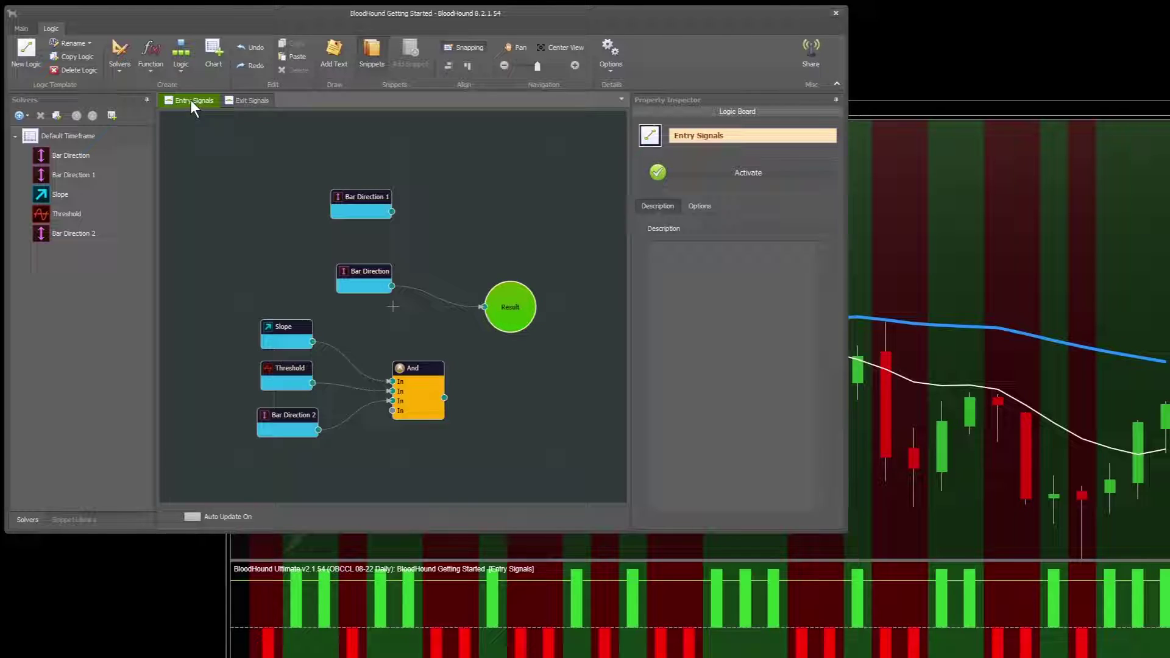
left_click(240, 100)
left_click(208, 100)
Alternate Exit and Entry Signals on board and chart, ending on Entry Signals with its bars replotted.
left_click(250, 101)
left_click(199, 102)
left_click(243, 100)
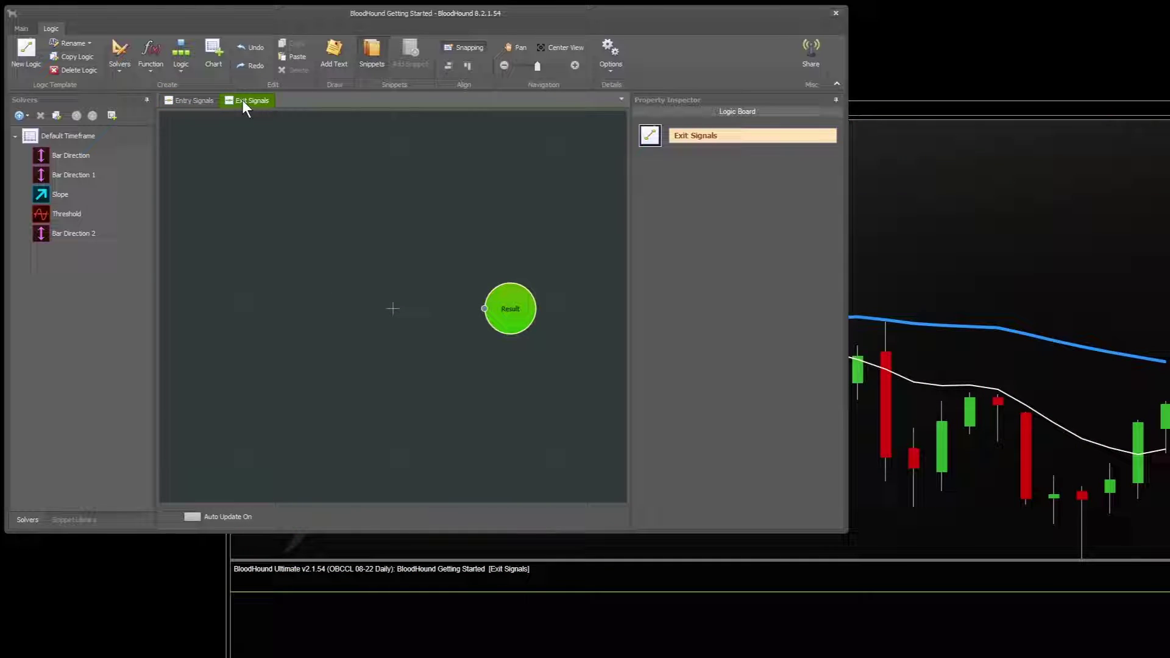
left_click(191, 101)
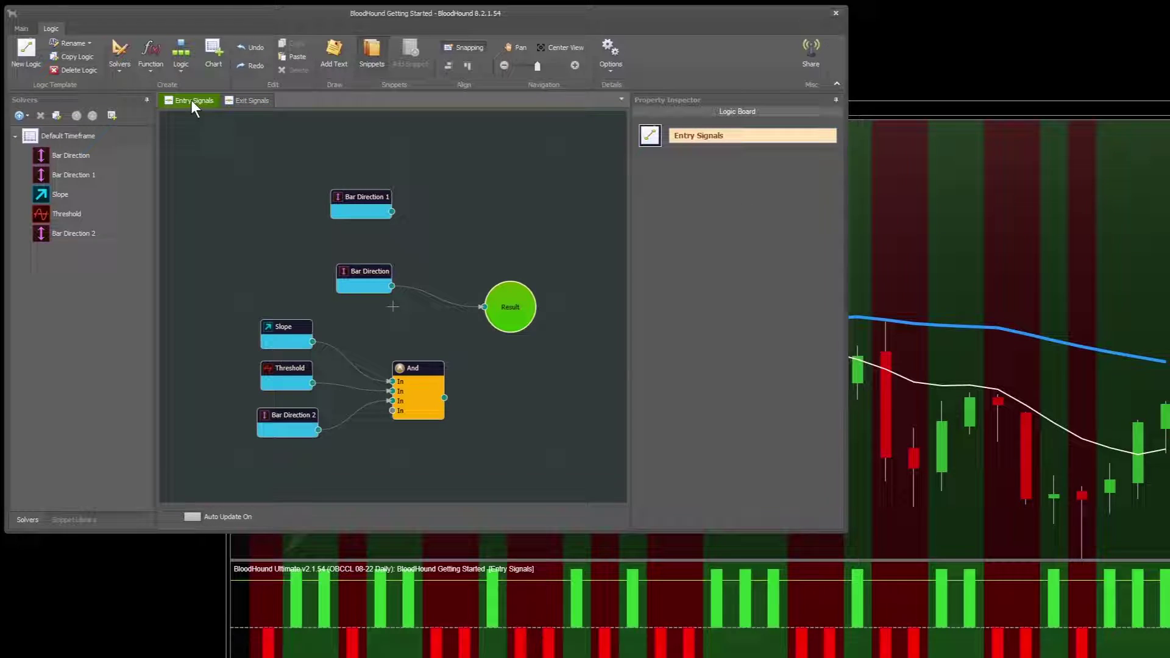
left_click(244, 100)
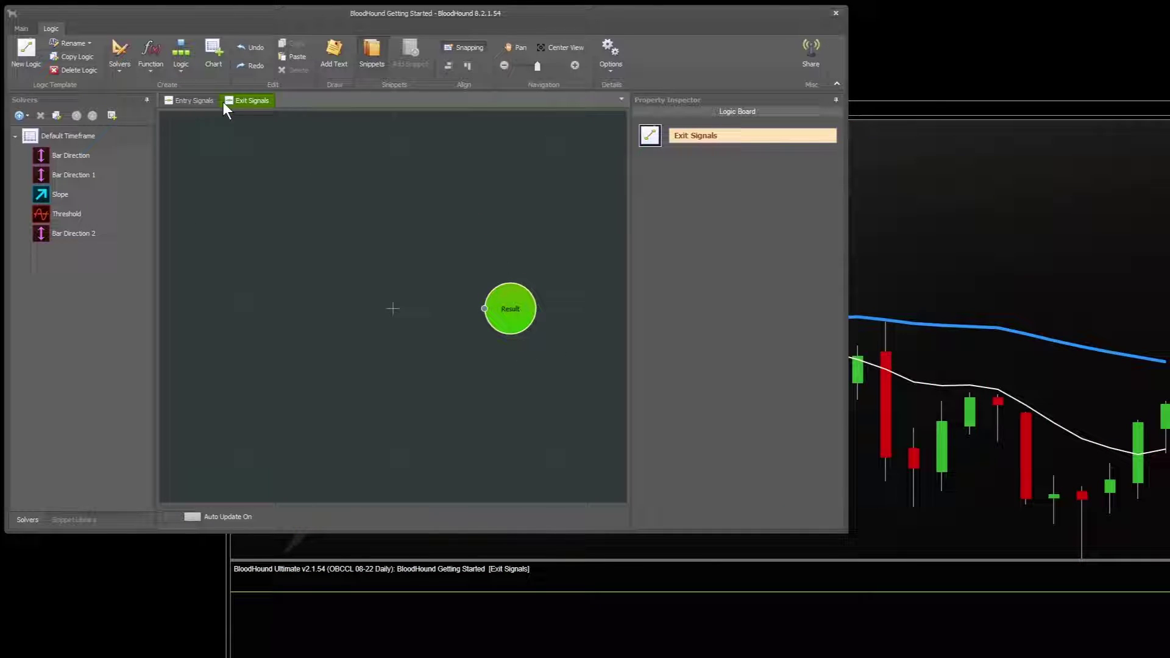
left_click(199, 101)
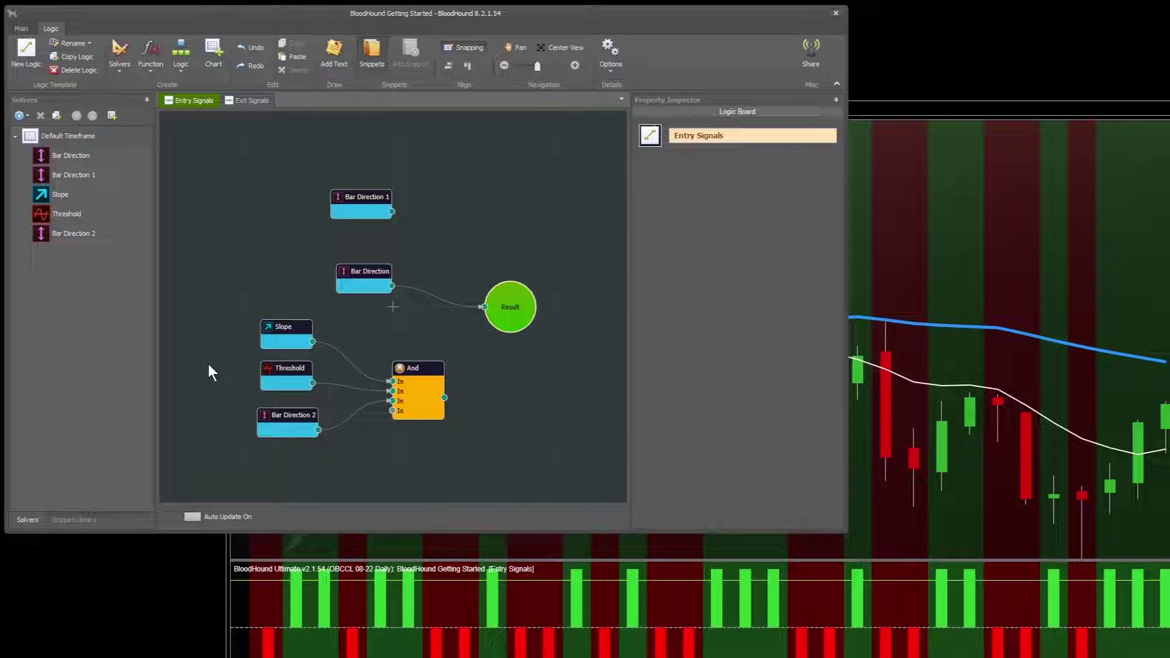
left_click(894, 249)
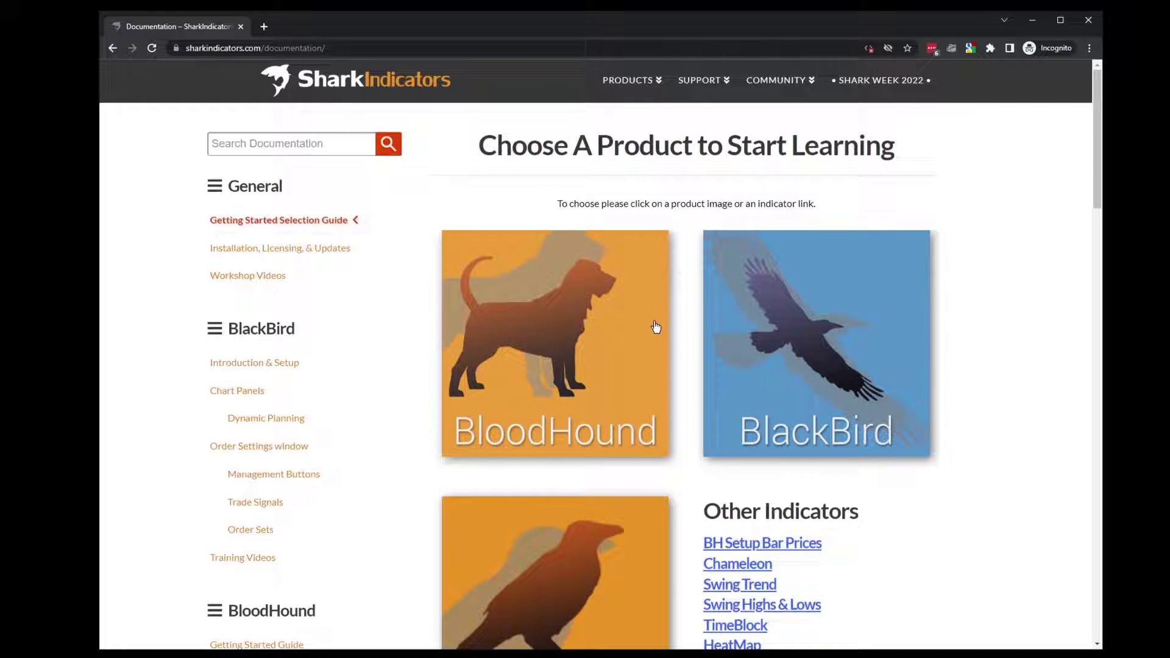
Open the Training Workshops page from the Support menu and scroll to the schedule.
mouse_move(714, 82)
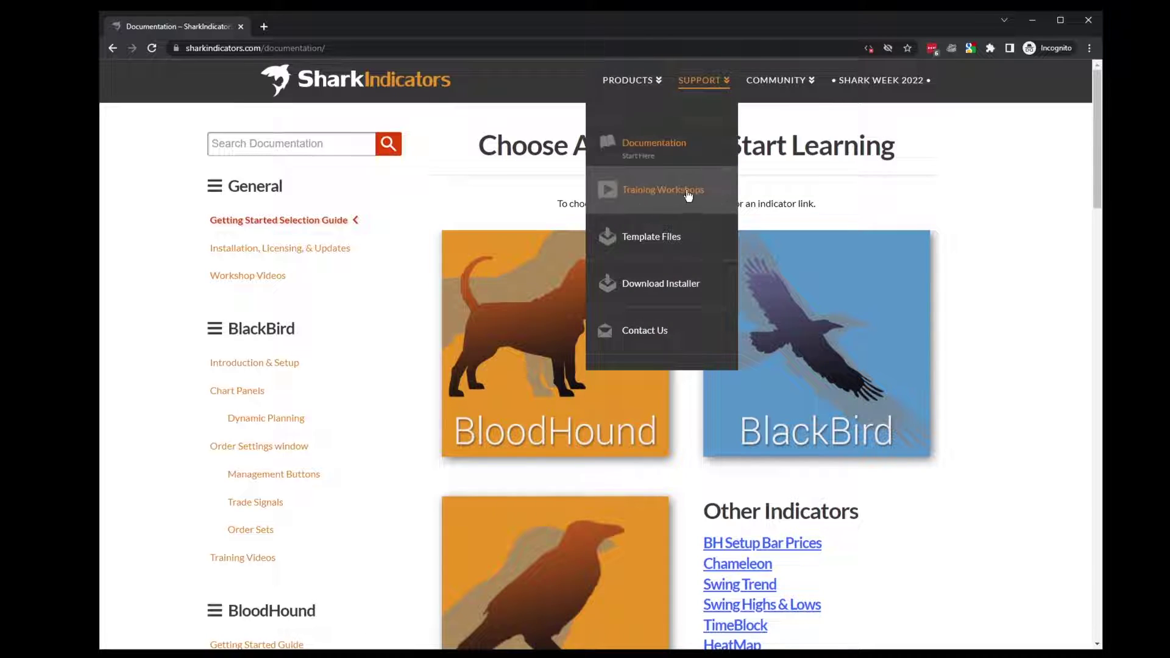
left_click(650, 193)
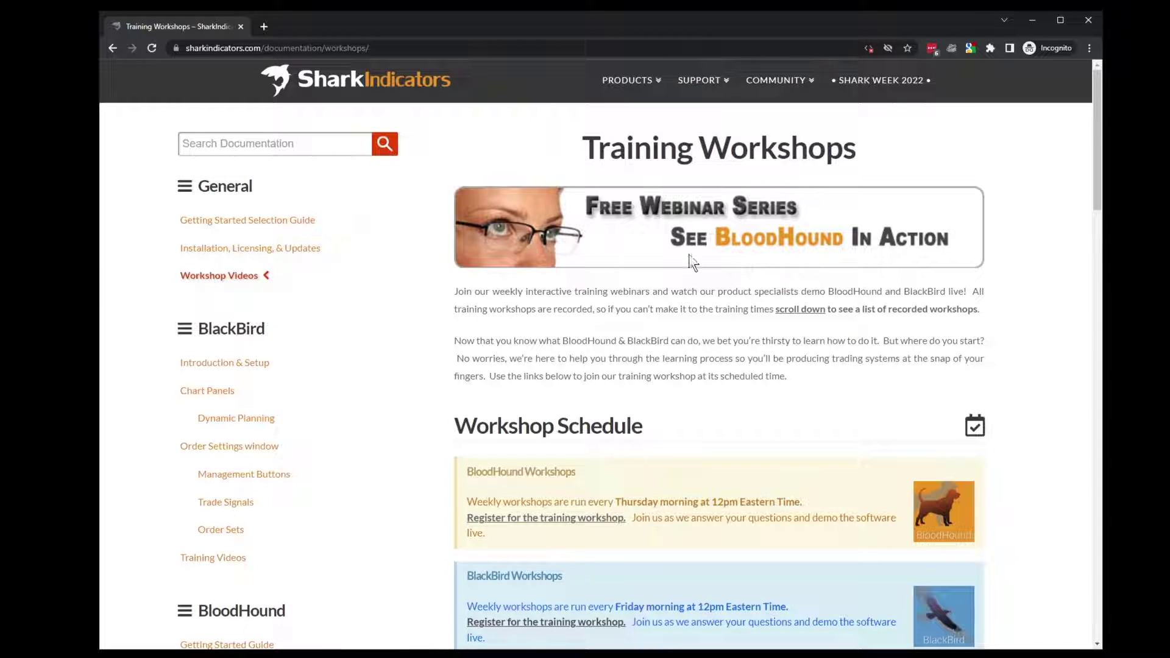
scroll(716, 359, "down", 2)
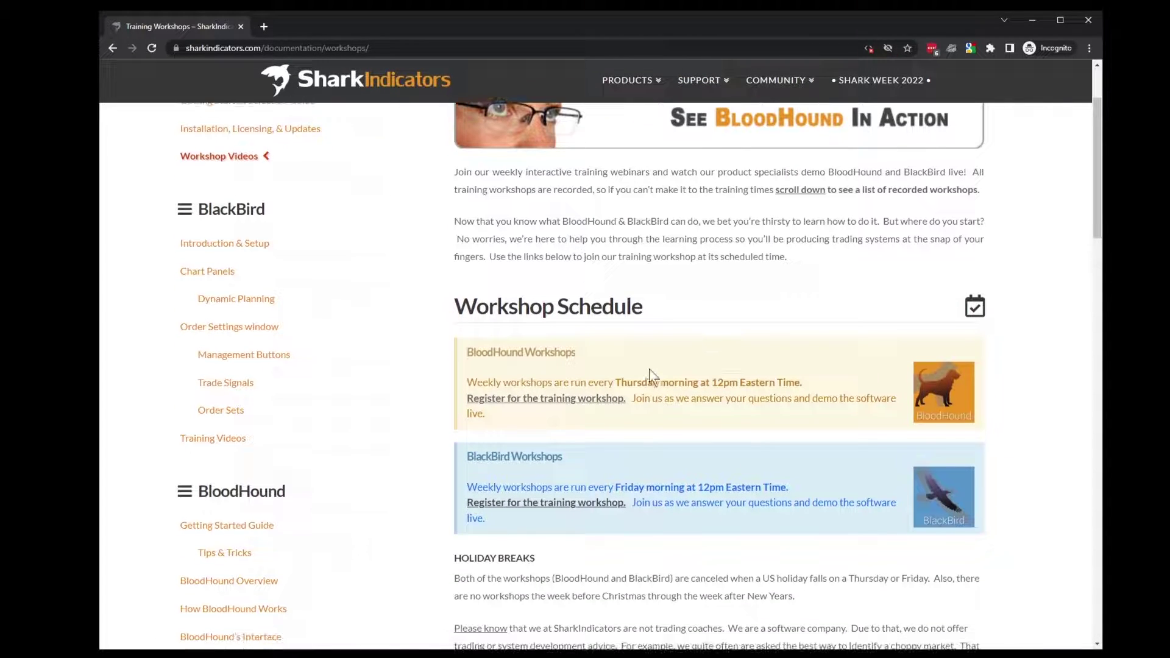
Highlight the Thursday BloodHound and Friday BlackBird workshop times at 12pm Eastern.
left_click_drag(611, 380, 759, 382)
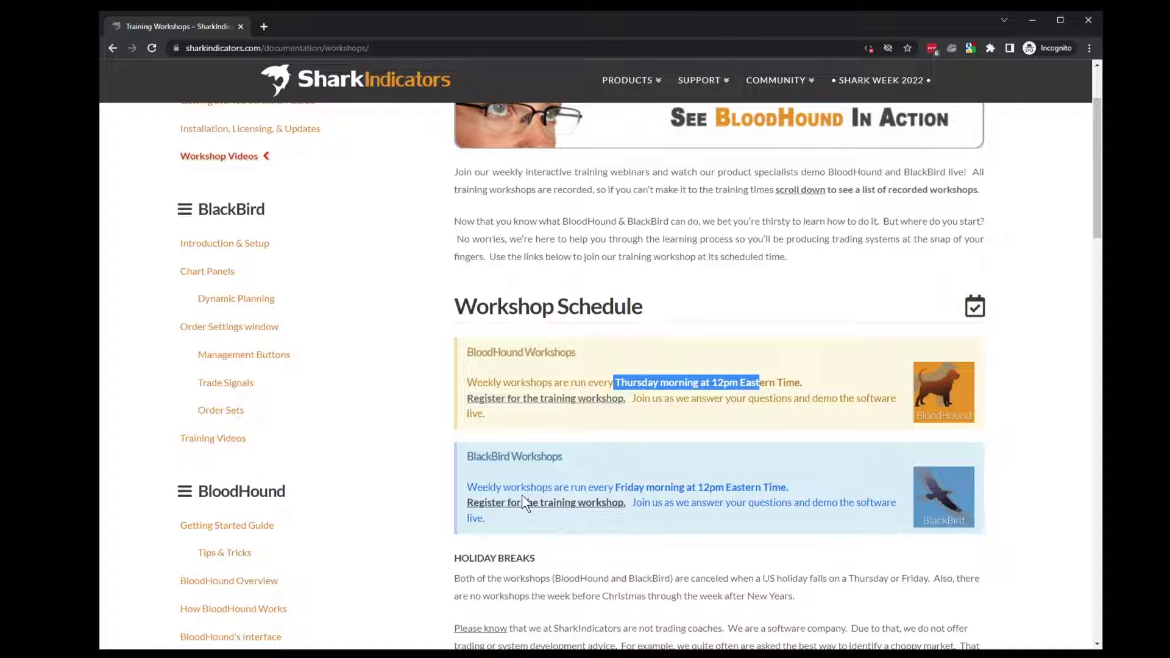
left_click(464, 456)
triple_click(465, 456)
left_click_drag(615, 487, 788, 487)
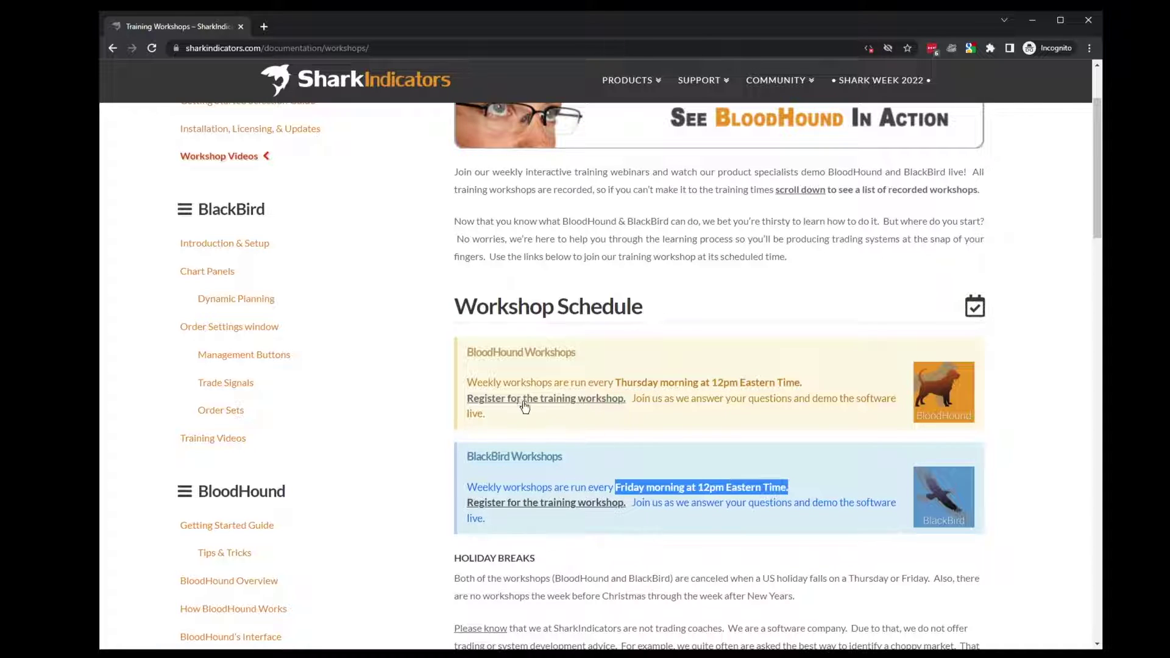
left_click(698, 457)
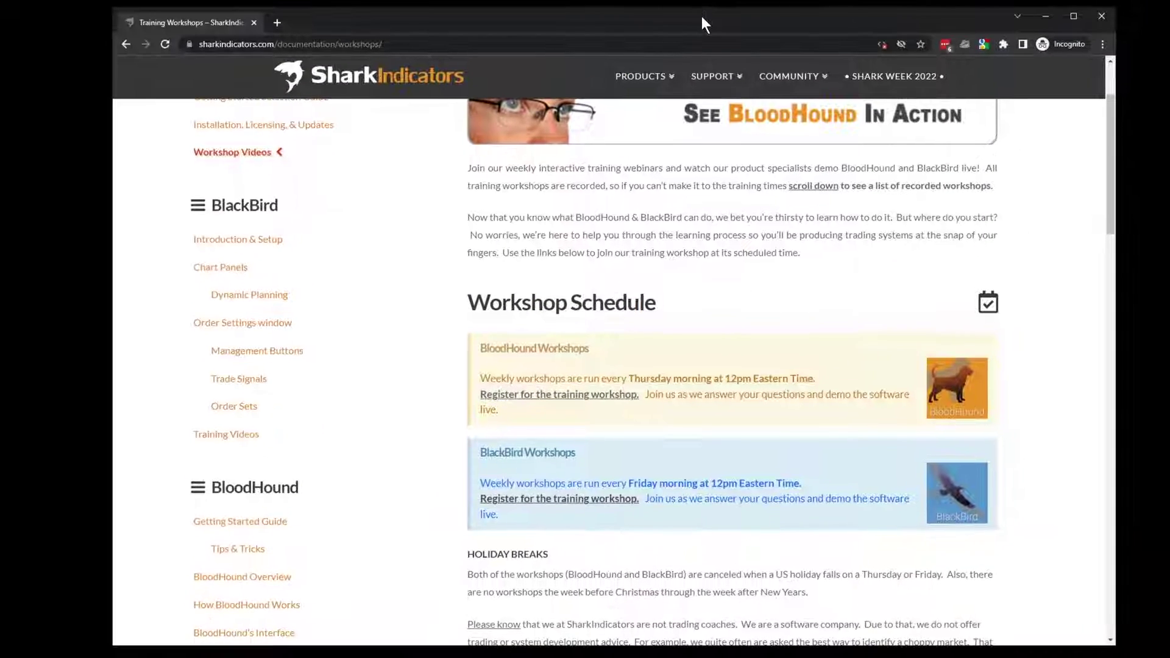
scroll(975, 256, "down", 3)
left_click_drag(1107, 206, 1113, 307)
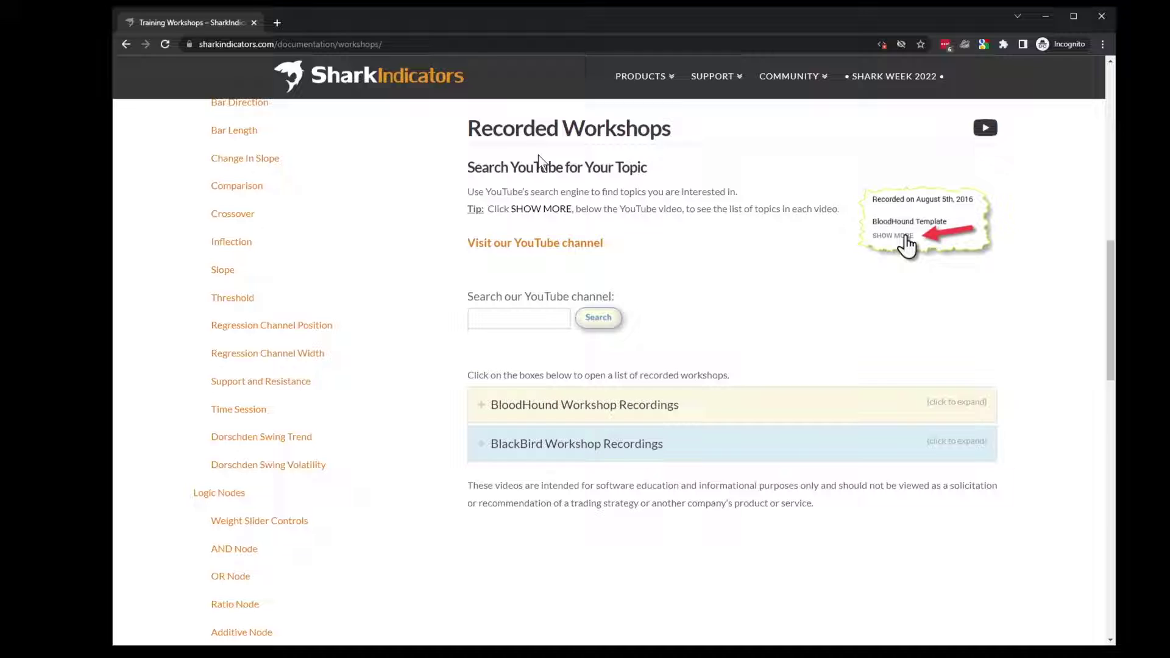
left_click(579, 449)
left_click(579, 411)
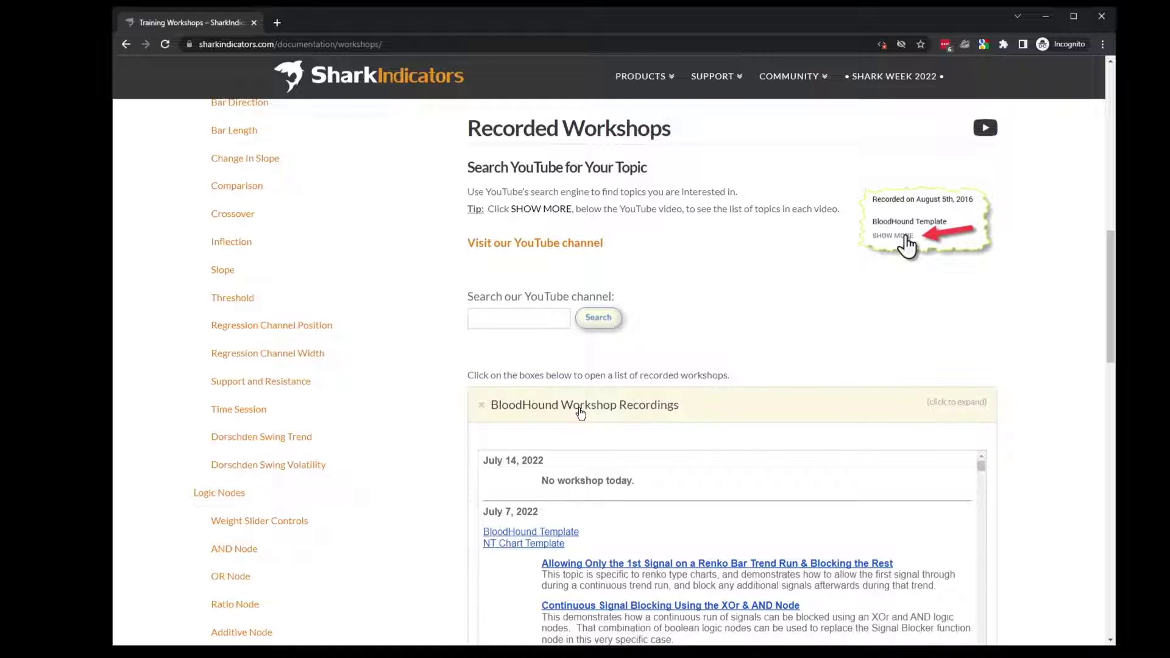
left_click(580, 415)
middle_click(1038, 481)
scroll(1038, 482, "down", 4)
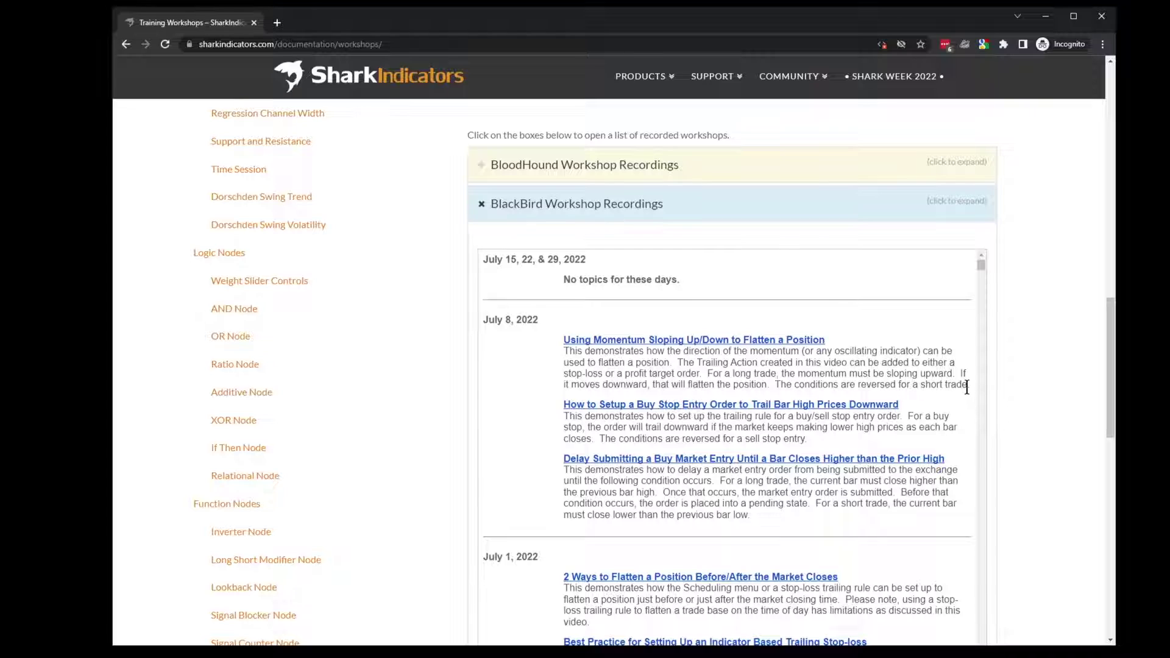
left_click_drag(947, 384, 586, 336)
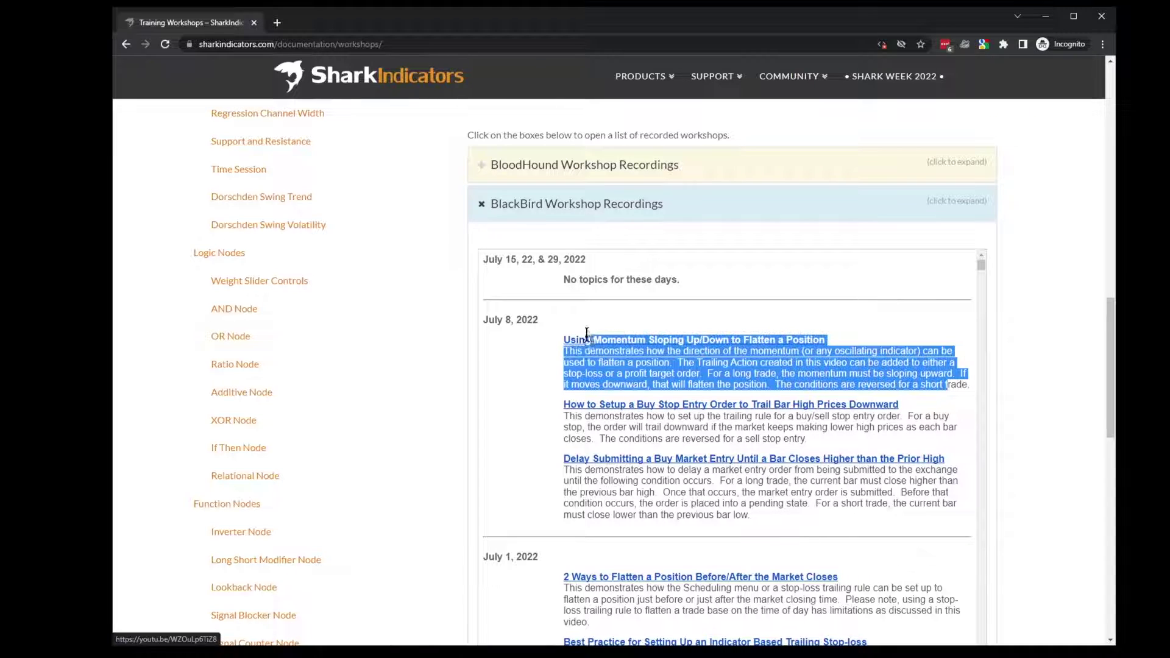
left_click(644, 382)
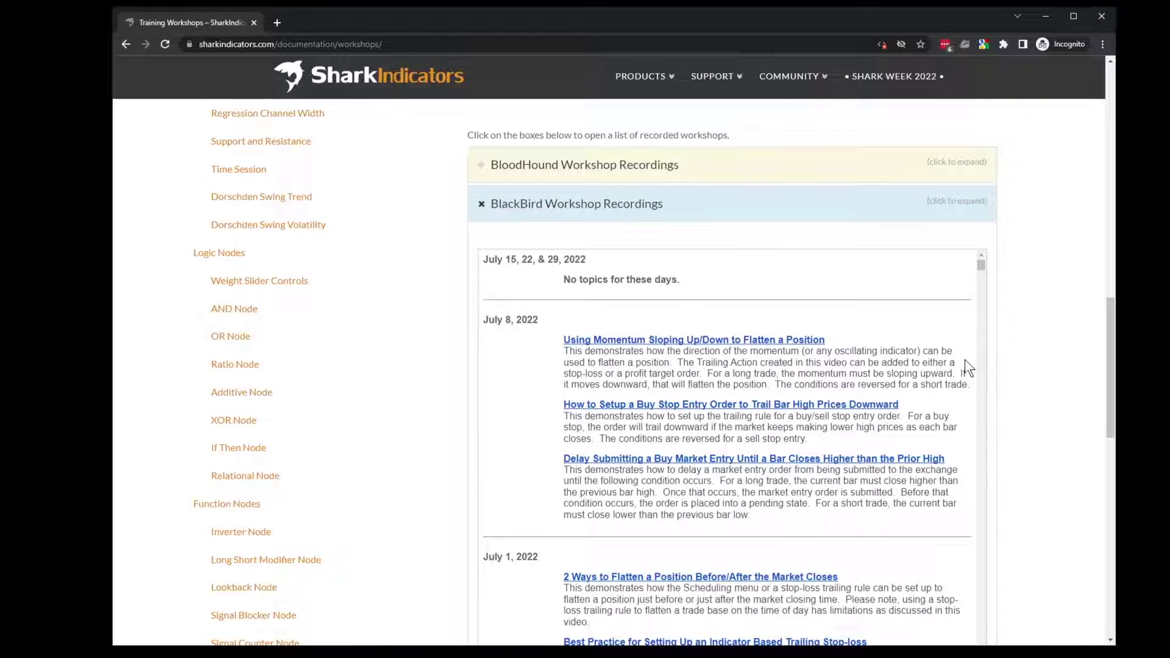
left_click(765, 186)
left_click_drag(1110, 386, 1112, 122)
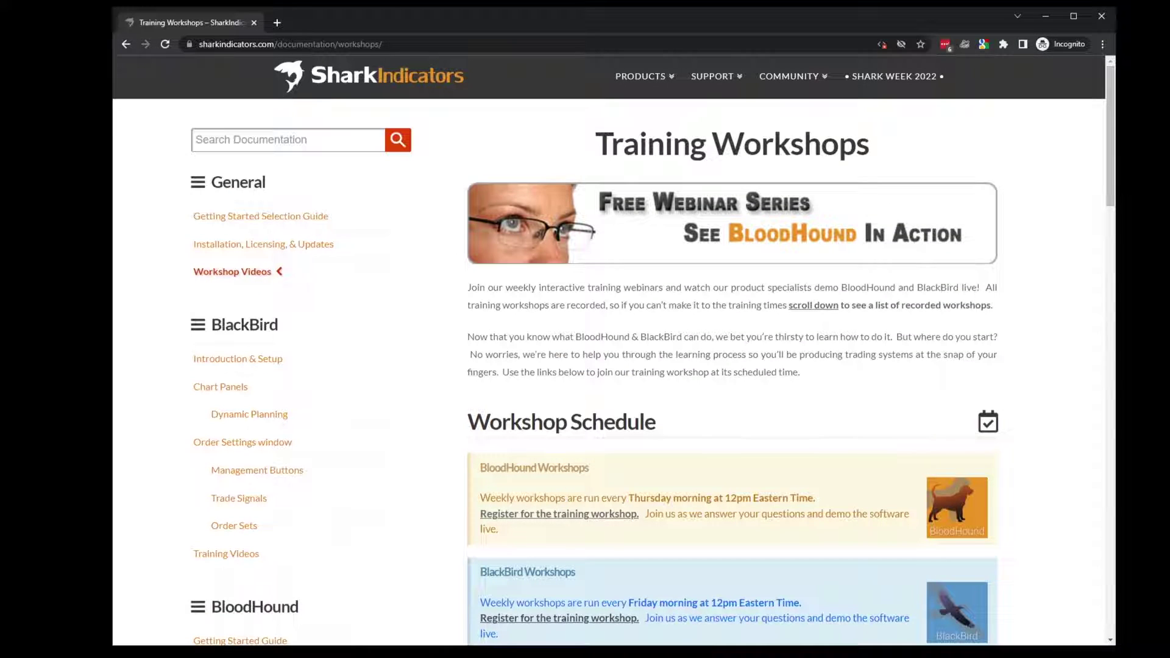